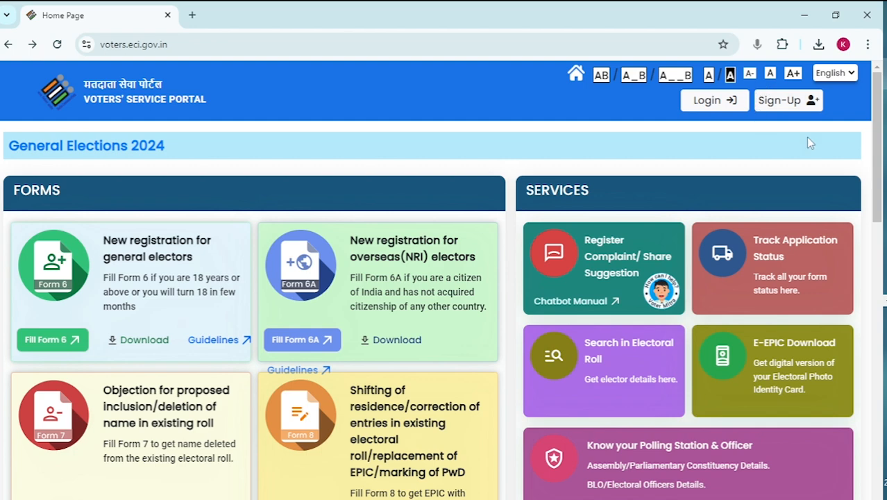
Step: Begin a new account sign-up with mobile number, captcha, name and password, requesting an OTP
click(782, 104)
click(578, 243)
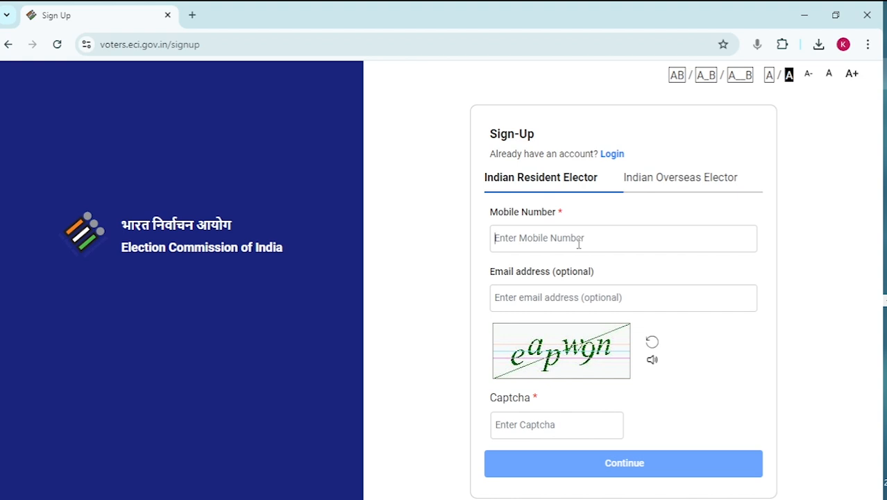
text(9)
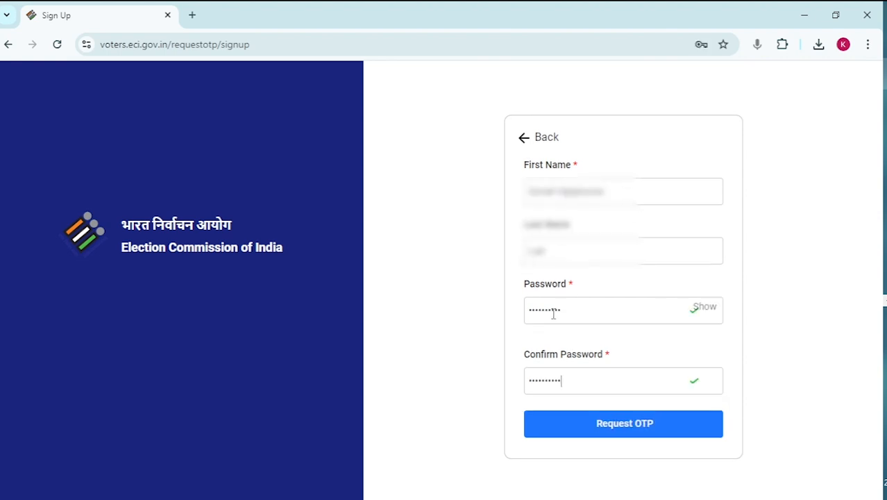
click(620, 430)
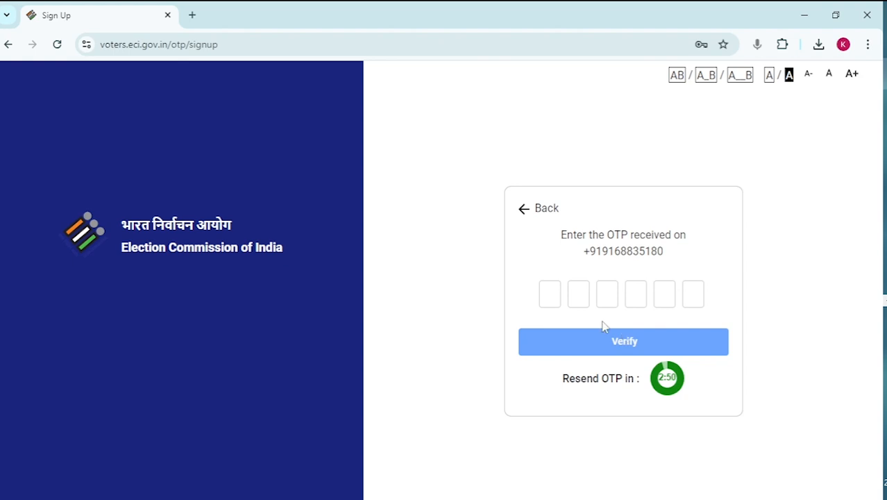
Step: Paste the six-digit sign-up OTP, verify it, and go on to Login
click(553, 291)
key(ctrl+v)
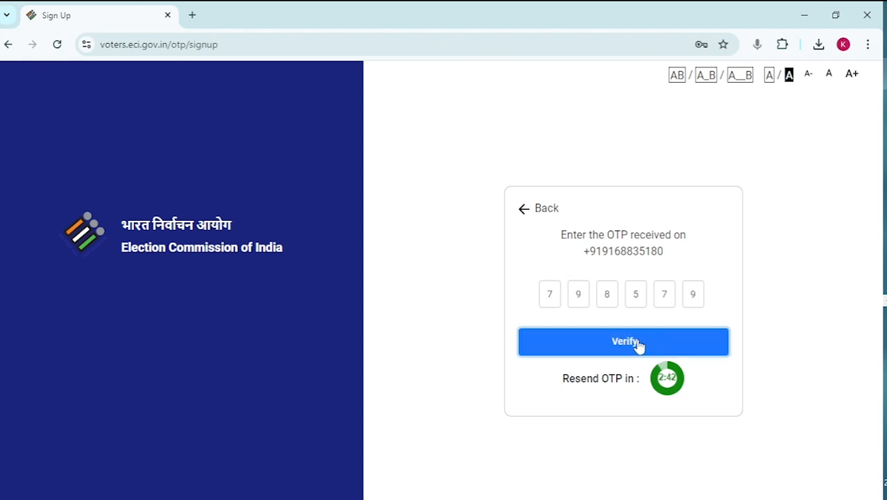
click(638, 344)
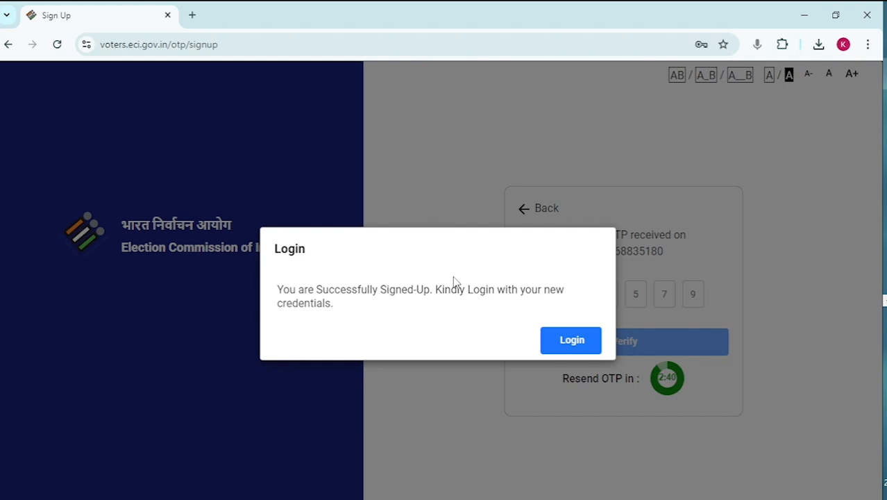
click(572, 340)
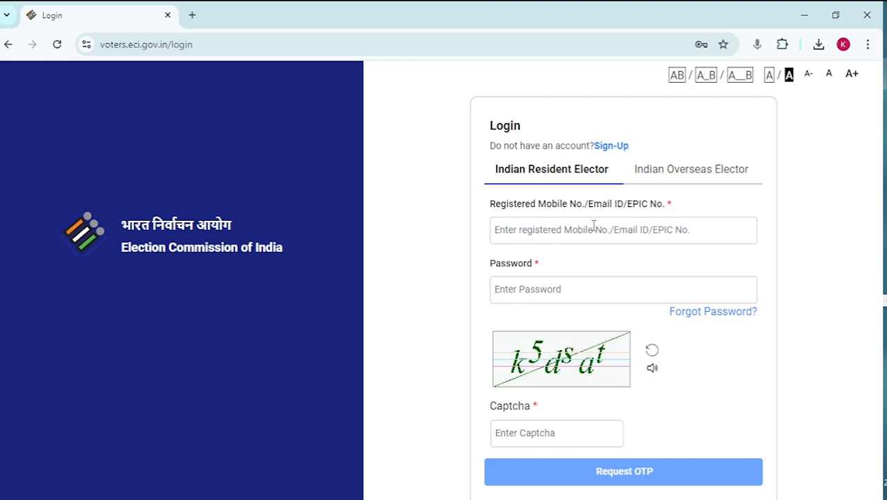
Step: Log in with the registered mobile, password, the captcha and the login OTP
click(593, 234)
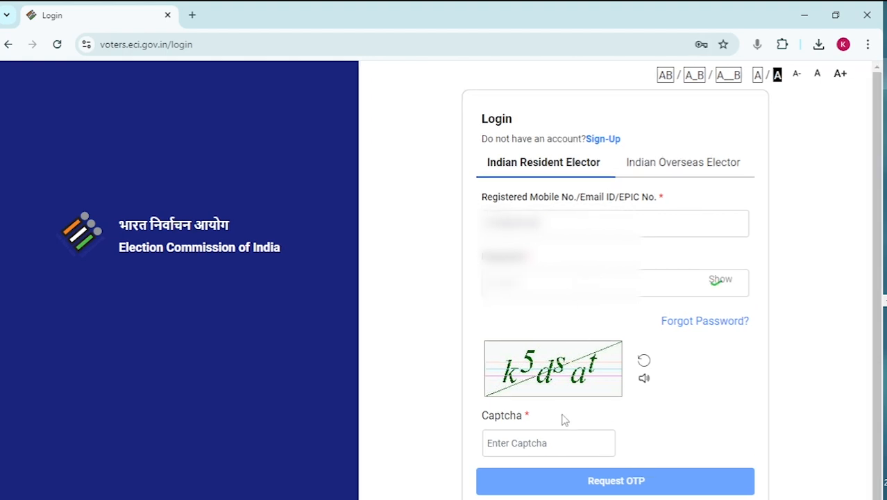
click(548, 446)
text(k5)
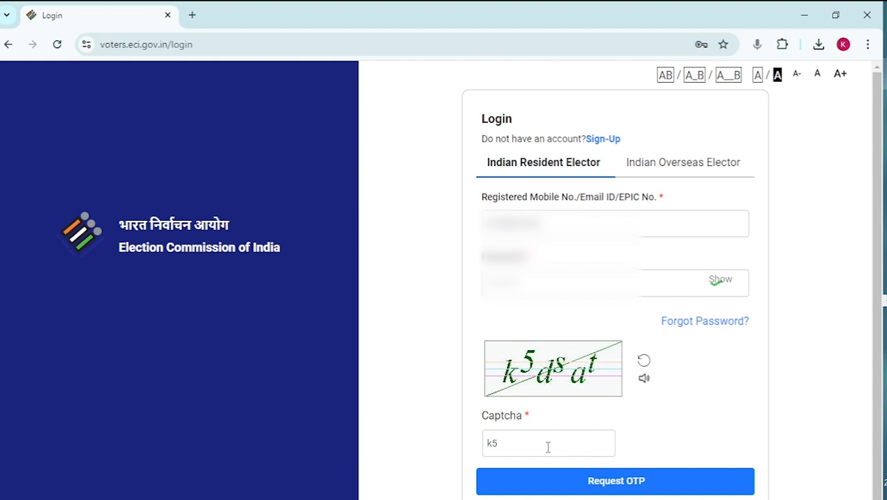
text(dsat)
click(620, 487)
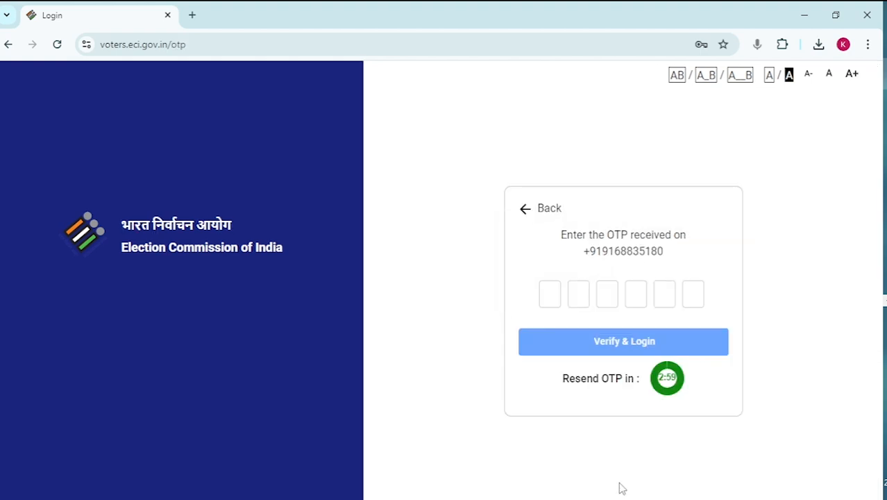
click(550, 292)
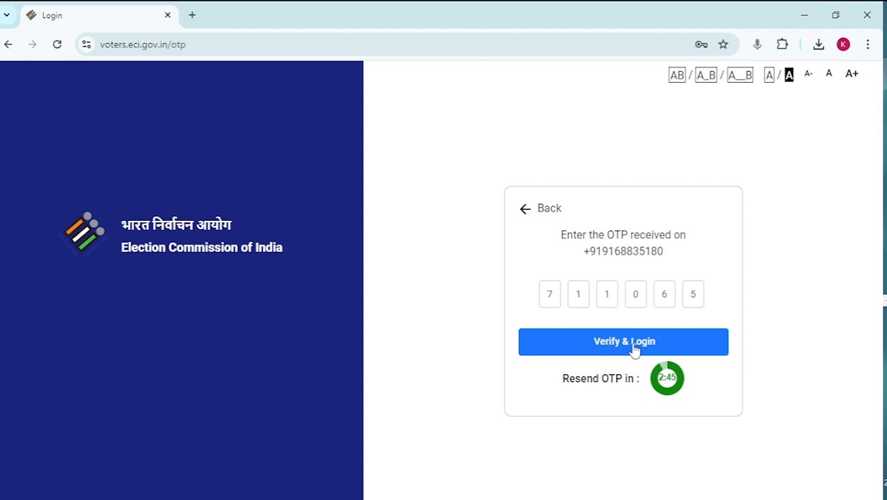
click(633, 345)
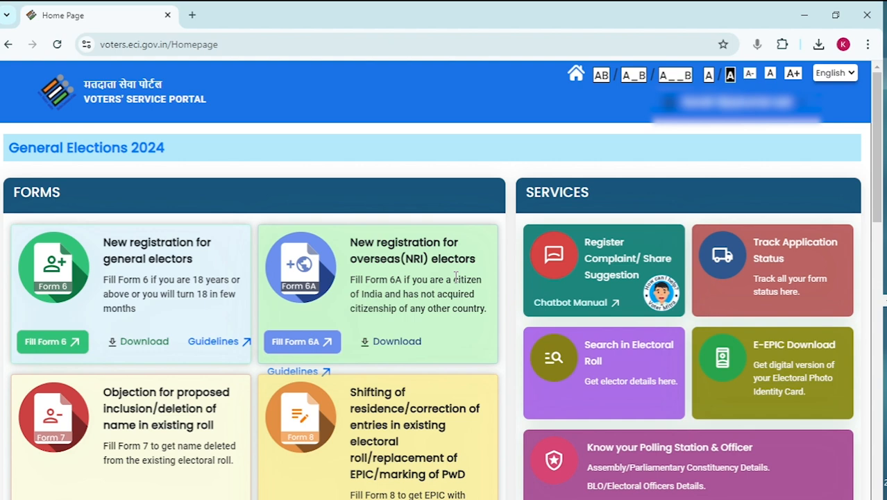
scroll(455, 278, down, 1)
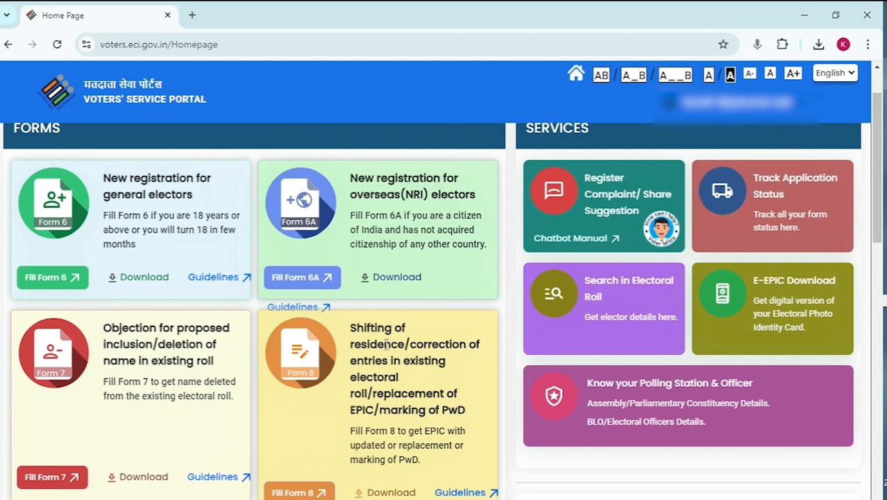
scroll(386, 343, down, 1)
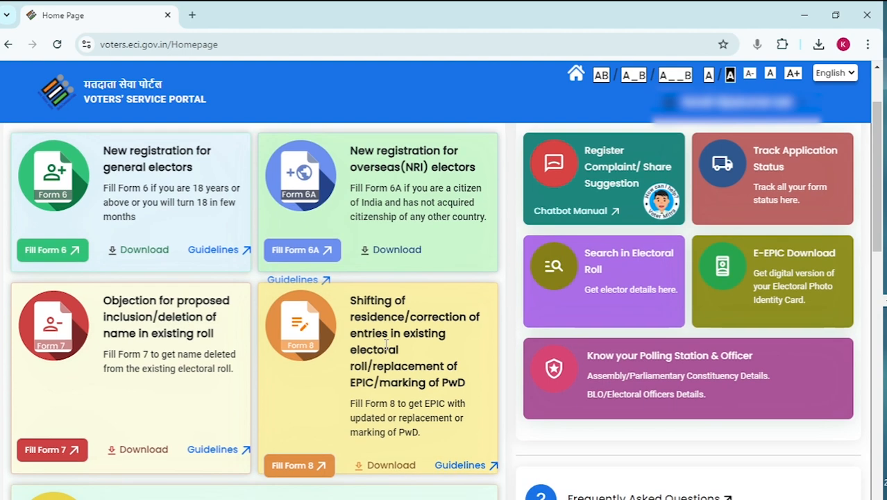
scroll(387, 343, up, 2)
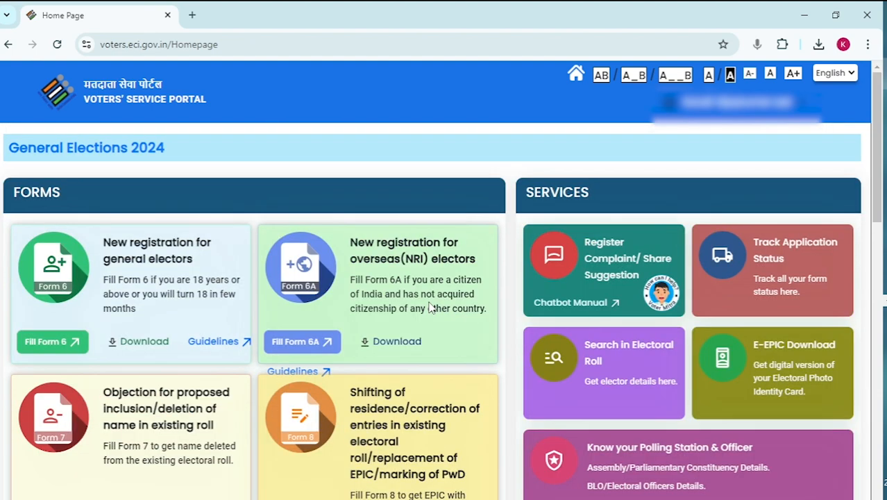
scroll(313, 340, down, 1)
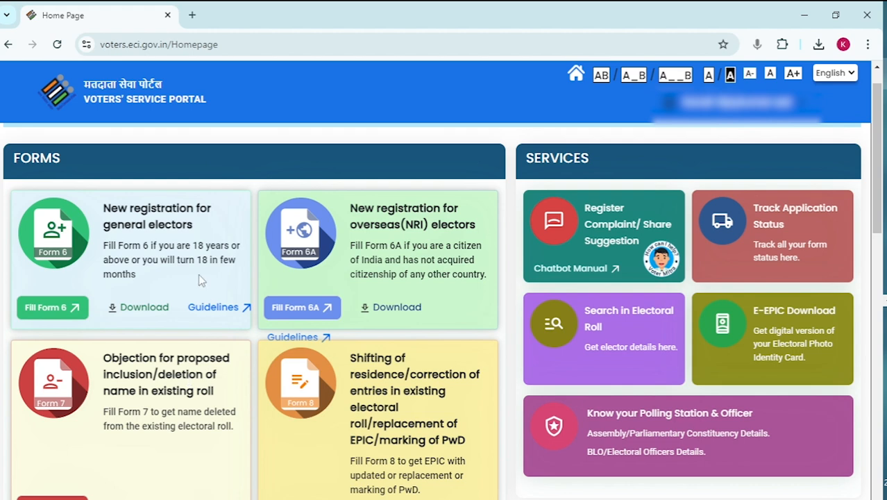
scroll(201, 280, up, 1)
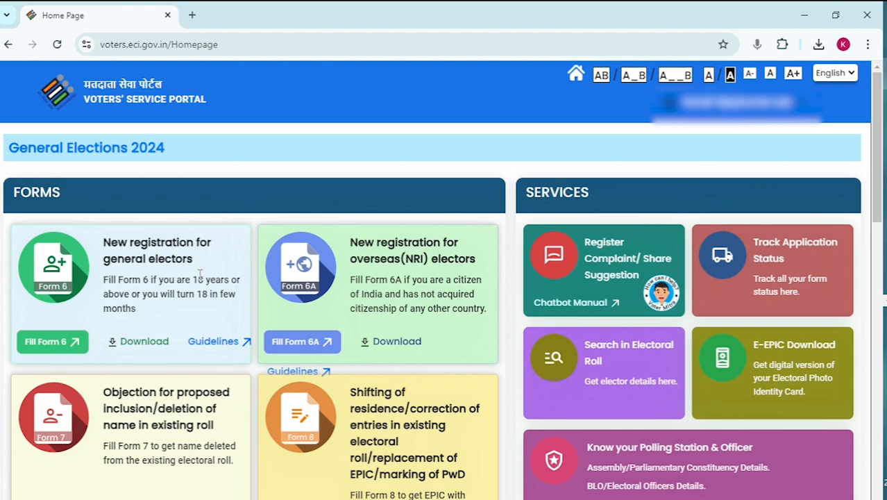
click(76, 332)
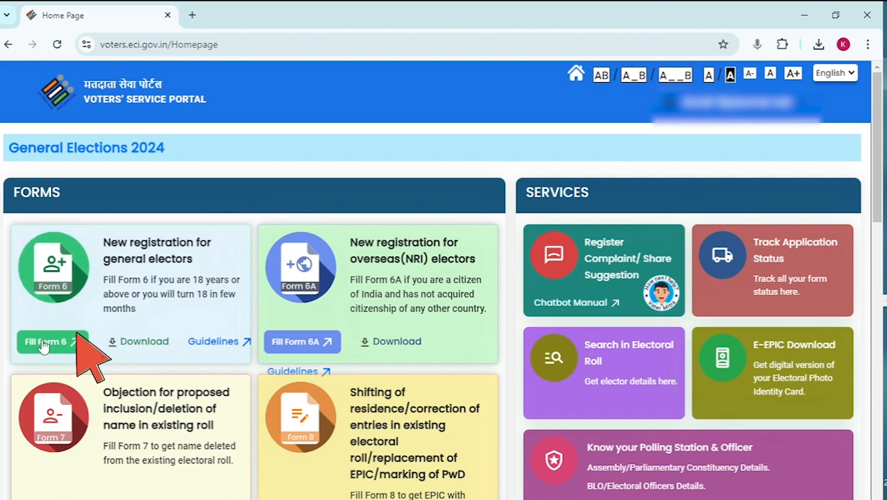
Step: Open Form 6 and select state Maharashtra, district Sangli and assembly constituency Jat
click(42, 343)
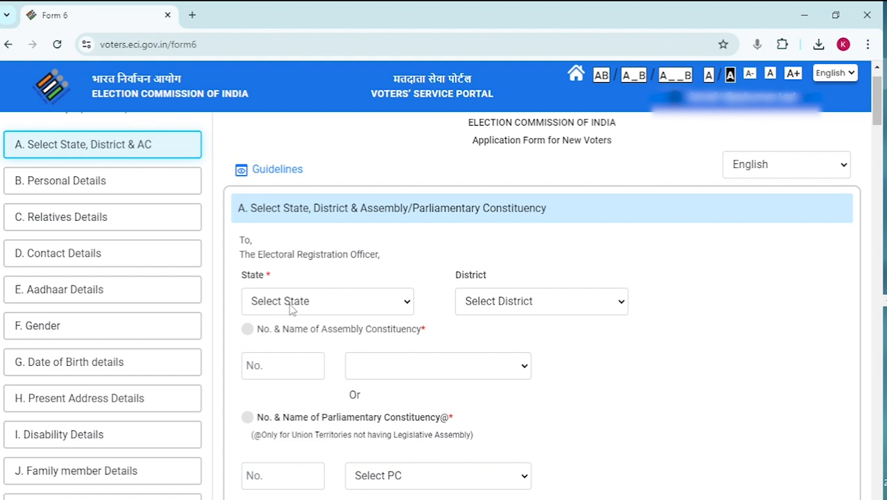
scroll(363, 205, down, 1)
click(276, 278)
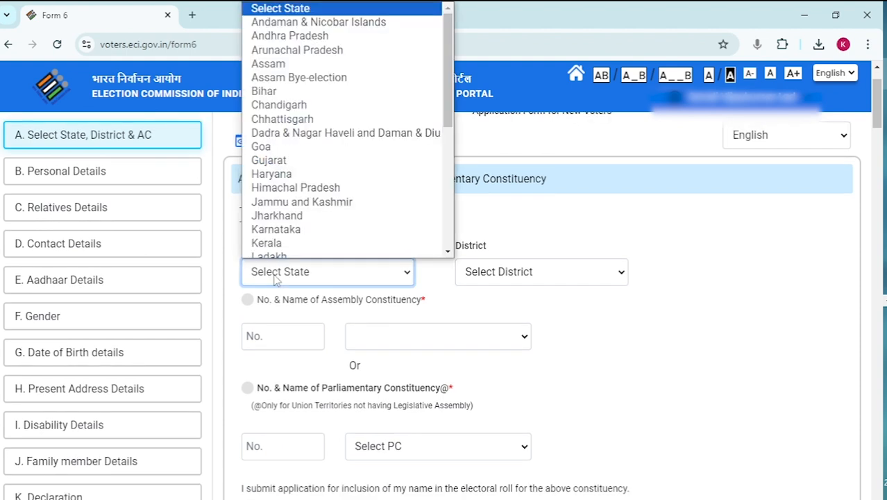
text(mah)
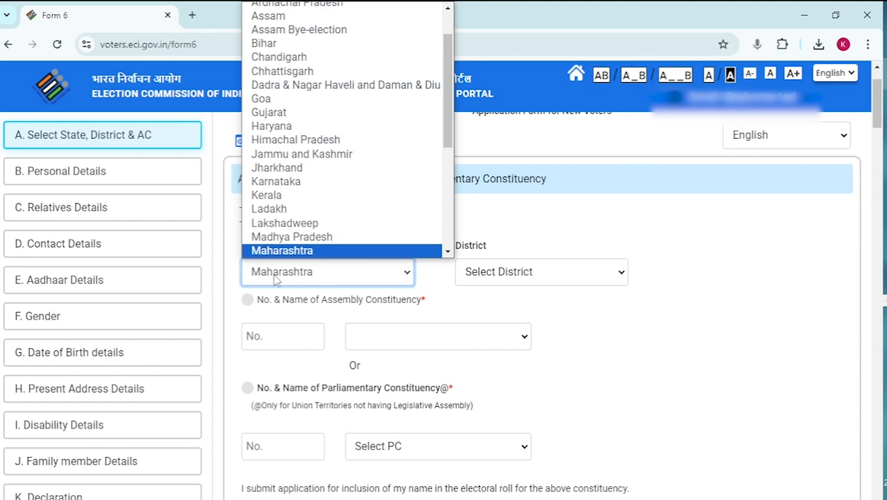
click(499, 273)
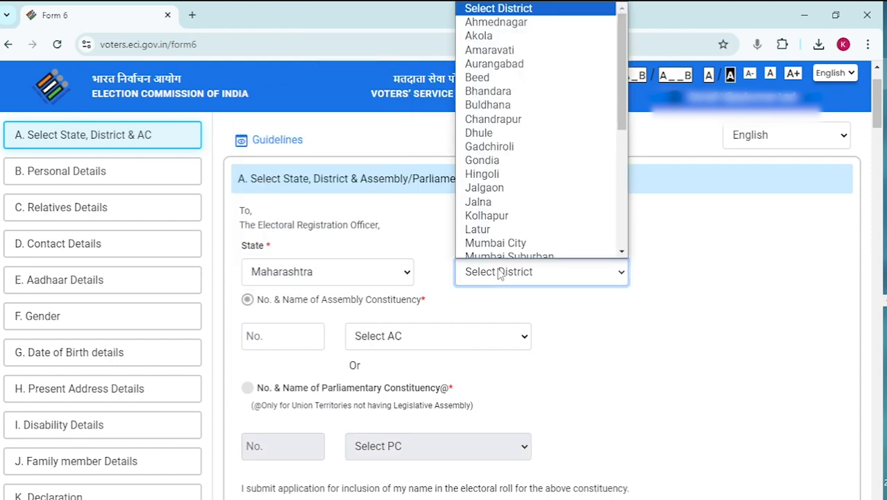
text(s)
key(Return)
scroll(424, 285, down, 1)
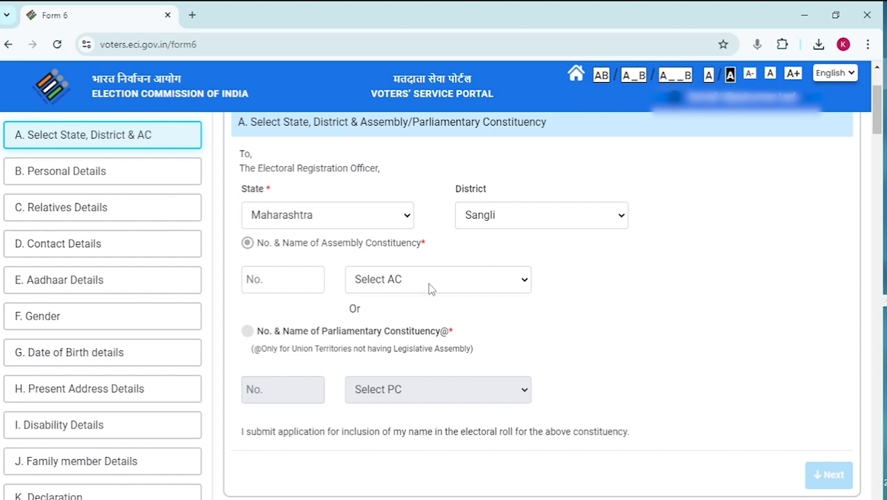
click(430, 285)
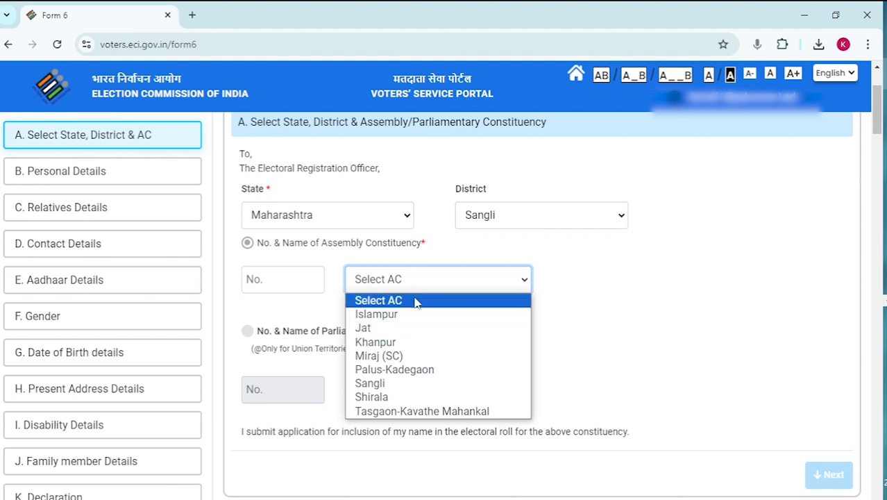
click(417, 300)
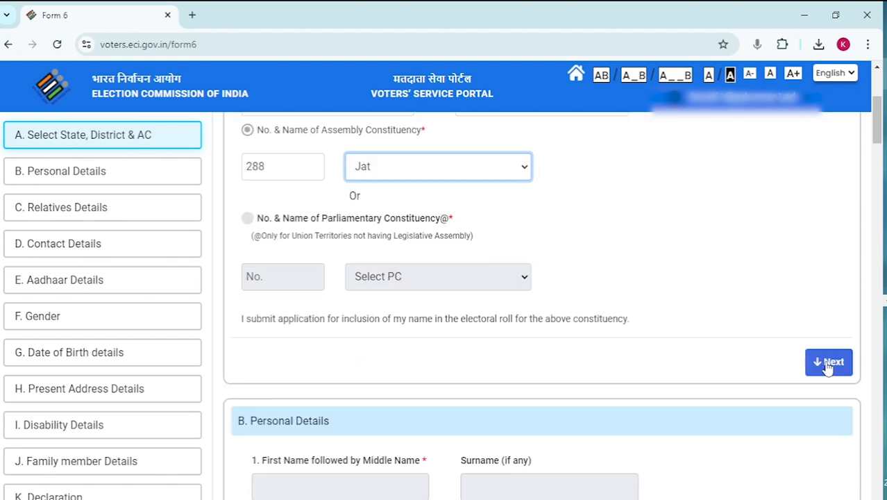
Step: Enter the applicant's first name and surname in Personal Details
click(828, 363)
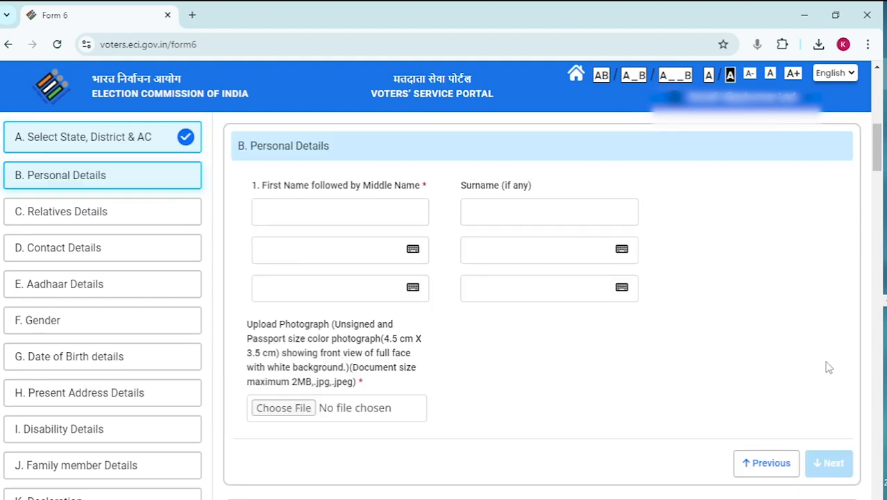
click(382, 218)
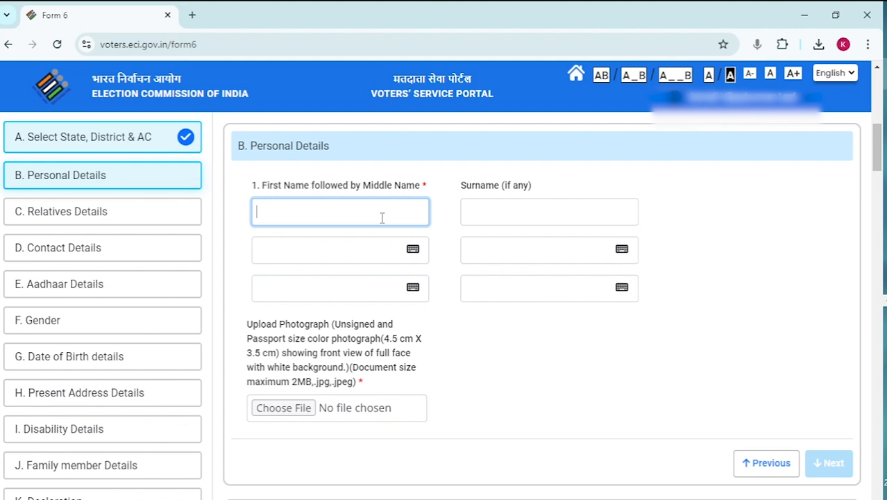
click(456, 206)
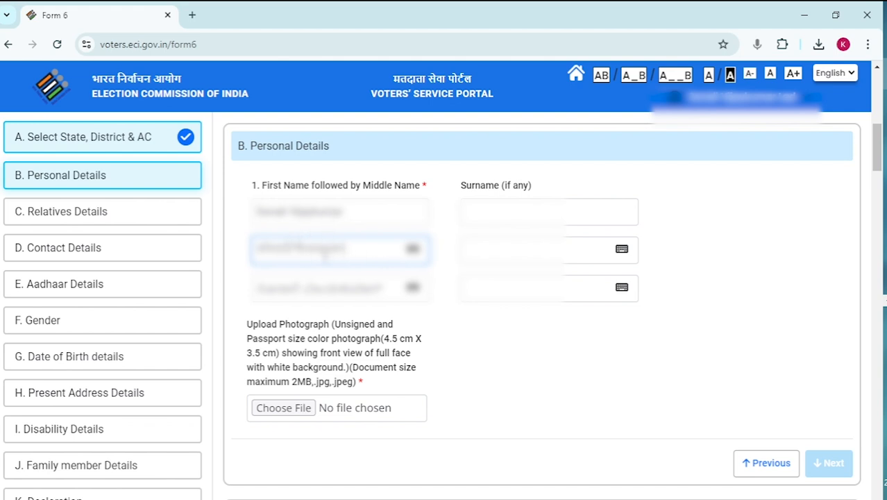
click(517, 212)
key(Tab)
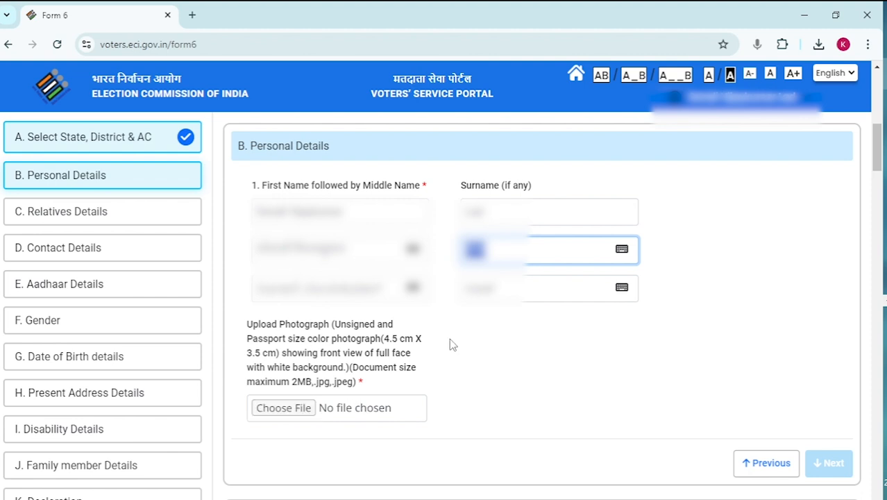
Step: Attach the passport photograph, accept the face-detected confirmation and continue to Relatives Details
click(486, 369)
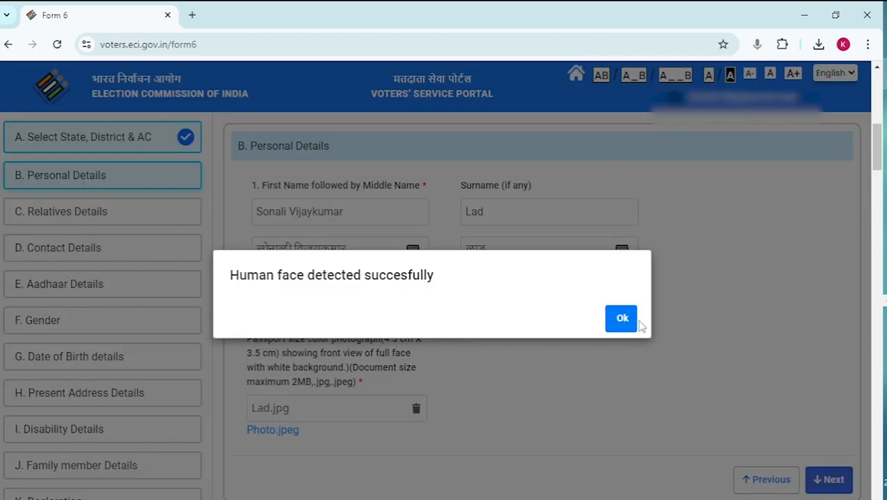
click(625, 319)
scroll(597, 369, down, 1)
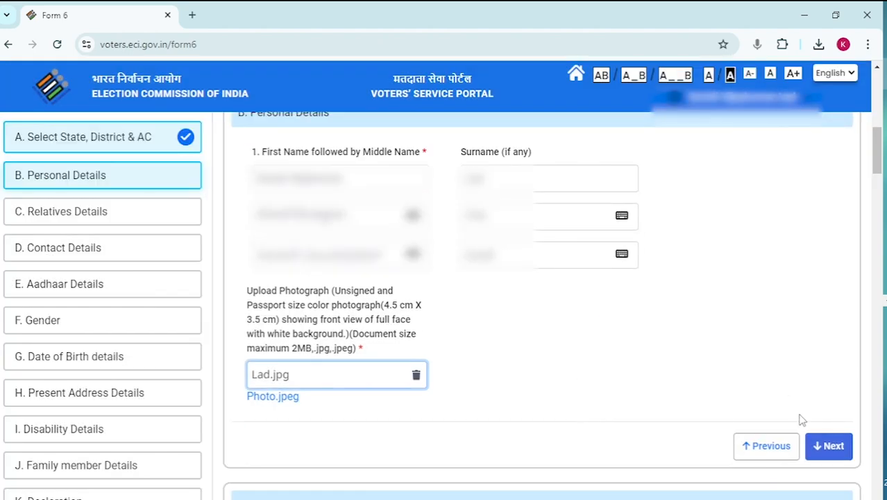
click(820, 446)
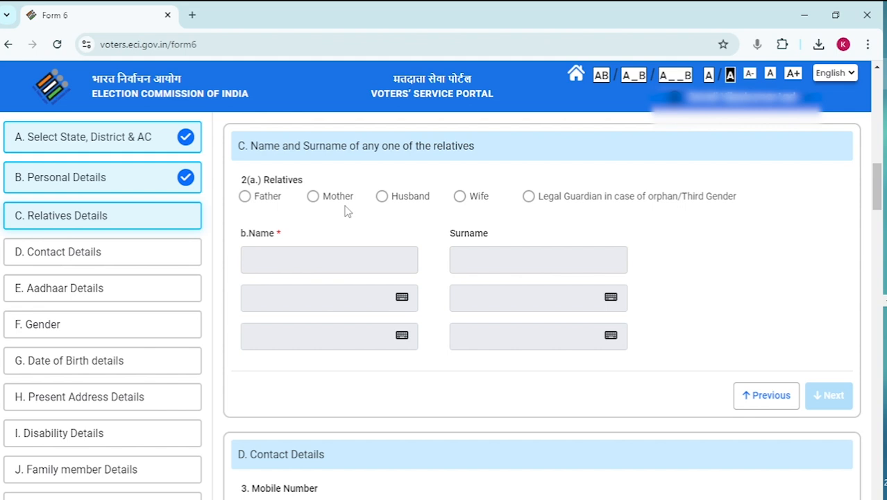
Step: Choose Husband as the relative and fill in his first name and surname
click(382, 198)
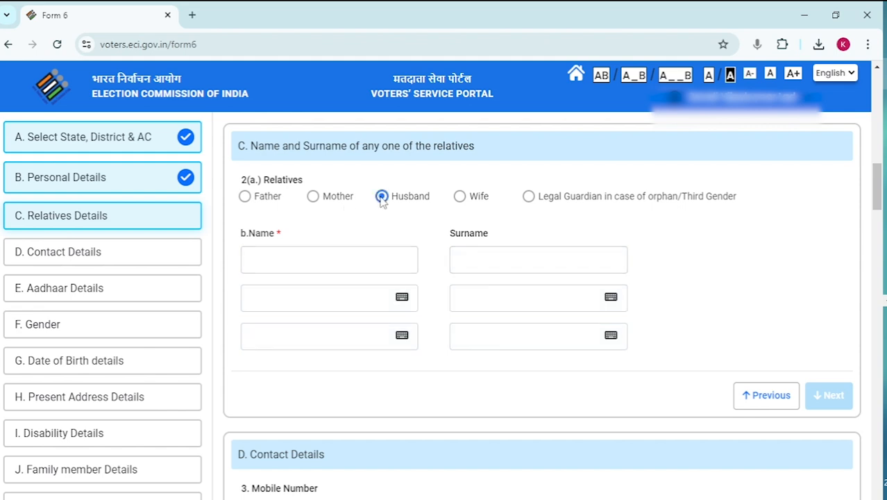
click(343, 260)
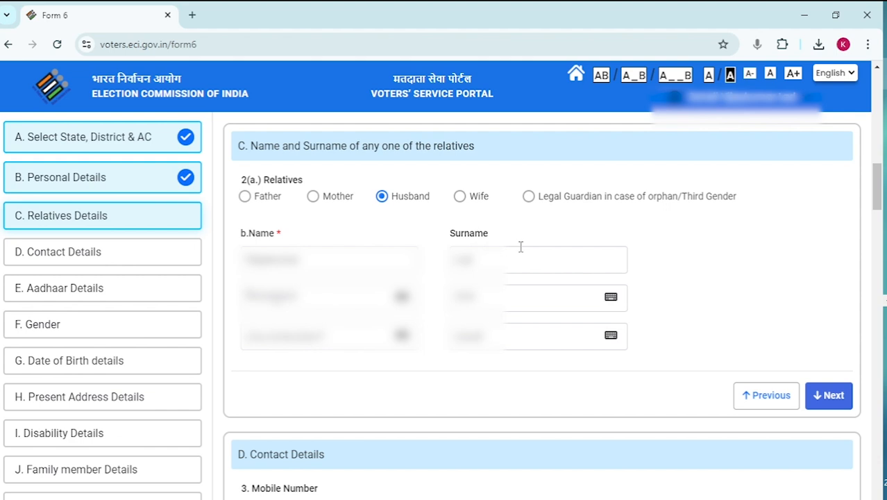
click(832, 396)
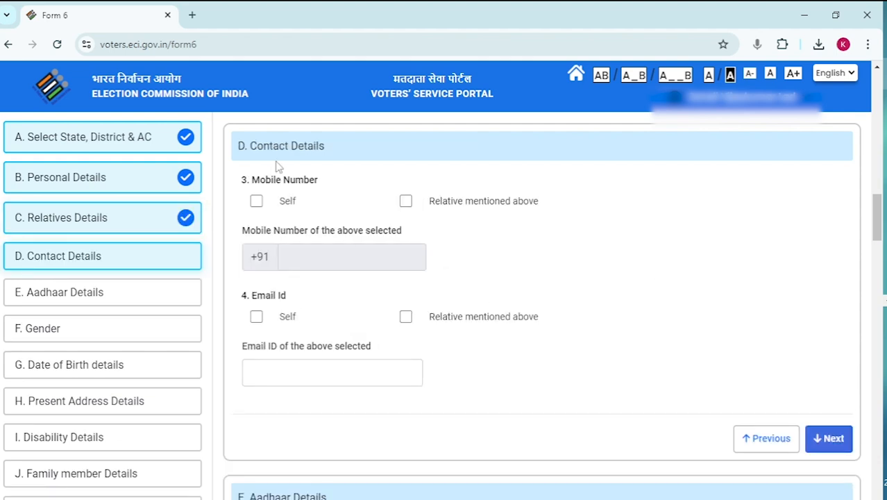
Step: Tick Self and enter the applicant's own mobile number
click(257, 201)
click(334, 256)
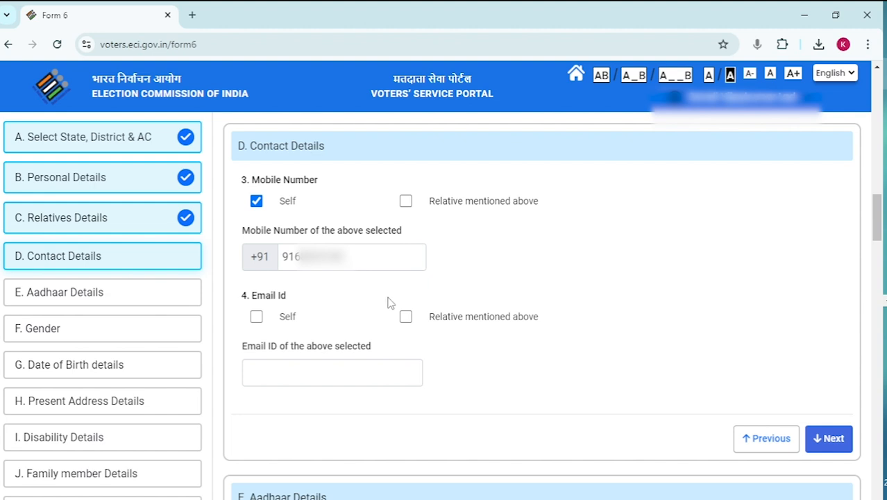
Step: Under Aadhaar Details, choose Aadhaar Number and type the 12-digit number
click(829, 442)
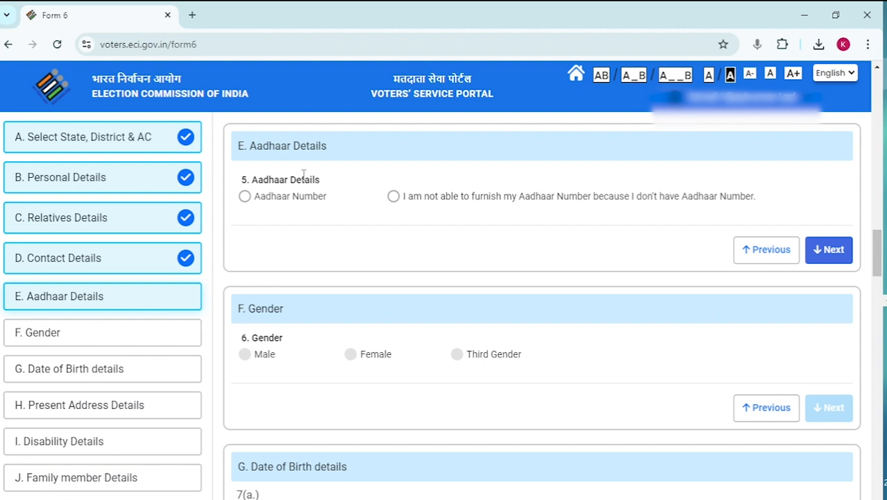
click(246, 196)
click(288, 248)
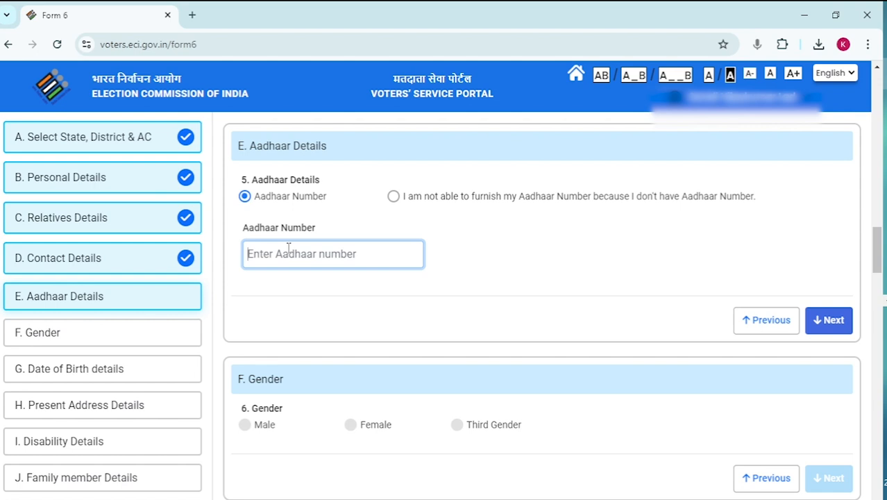
text(••)
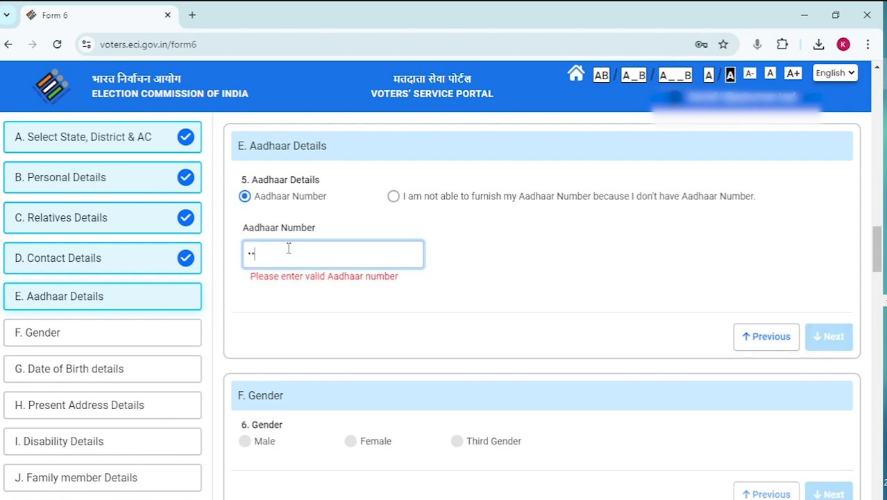
text(••••••••••)
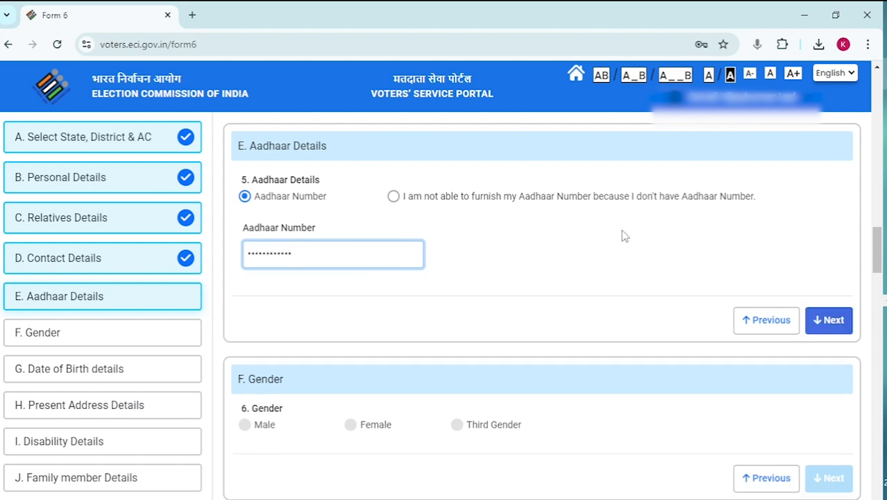
Step: Pick the applicant's date of birth from the calendar
click(831, 320)
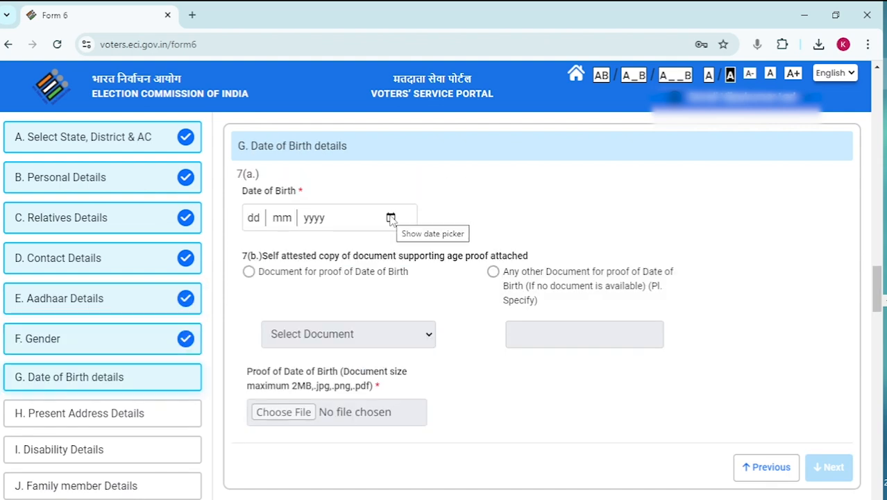
click(391, 218)
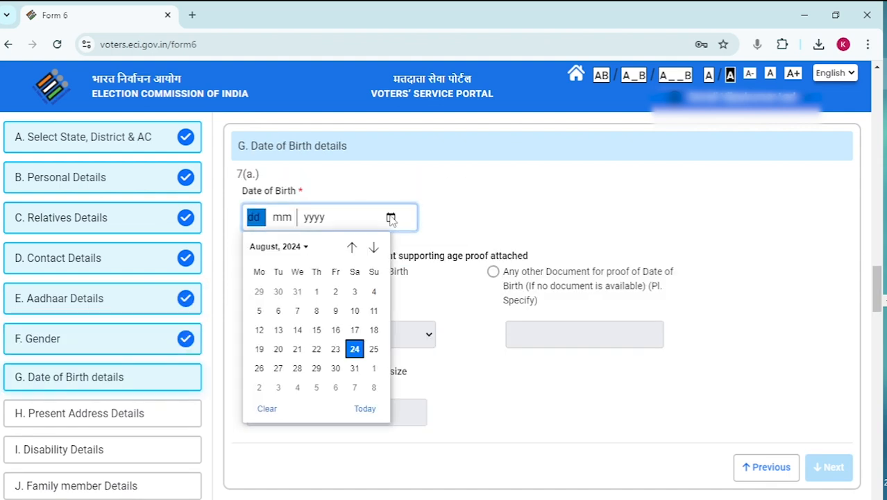
click(305, 247)
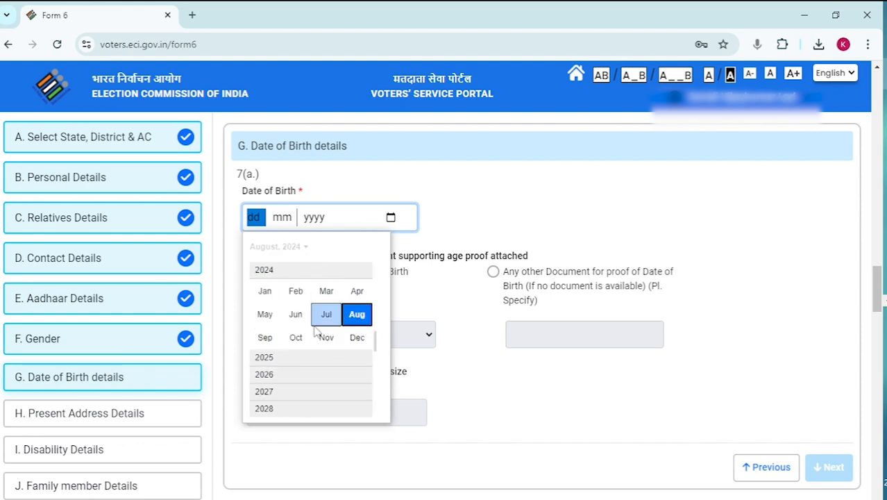
scroll(316, 332, up, 1)
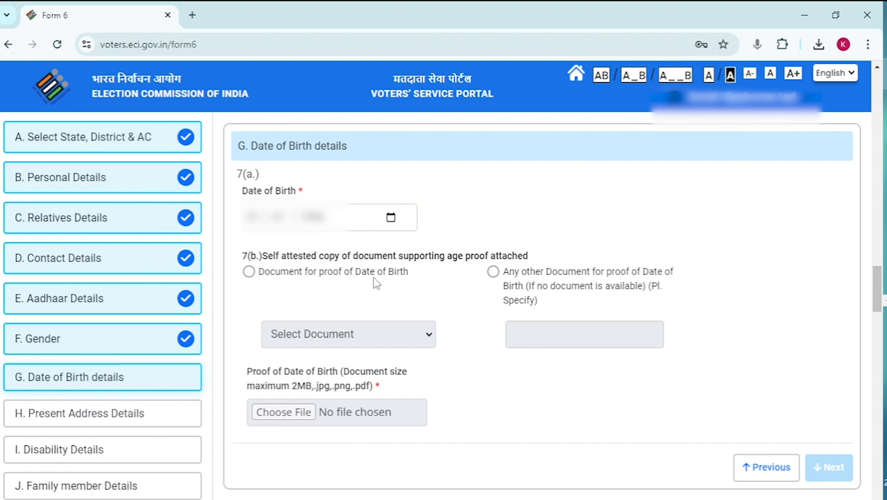
Step: Select Document as birth-date proof and choose Aadhaar Card
click(249, 273)
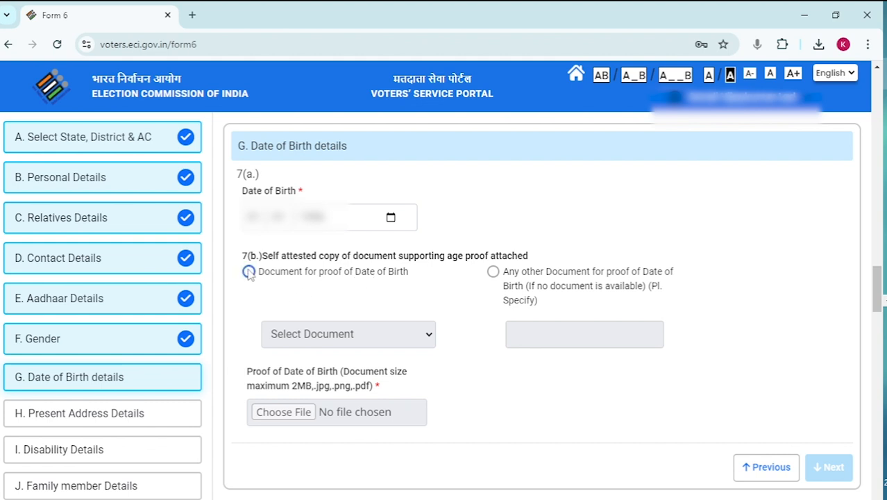
click(304, 337)
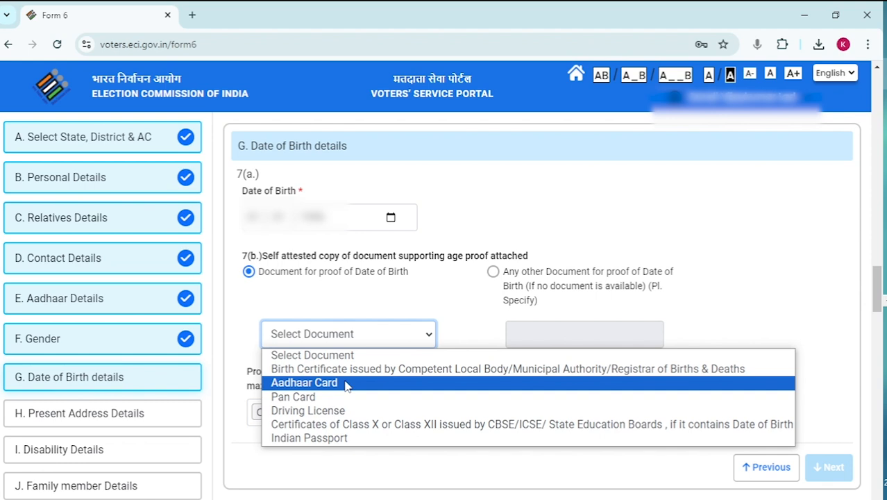
click(347, 386)
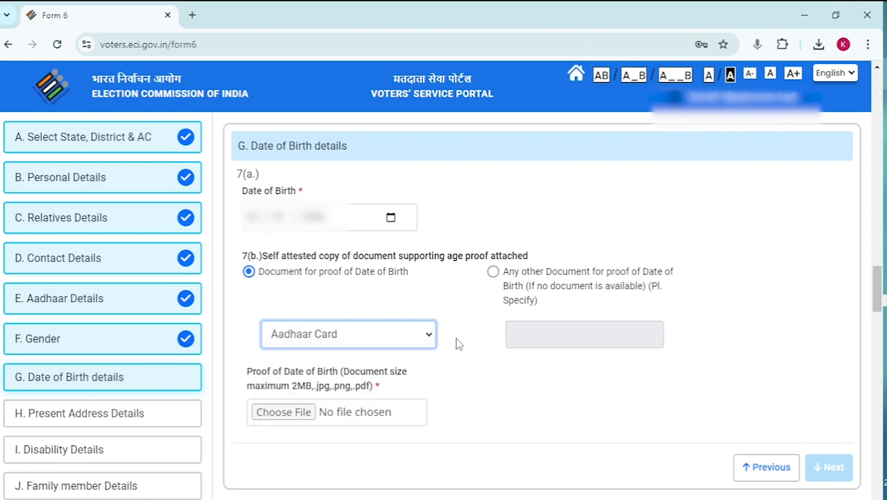
scroll(455, 337, down, 1)
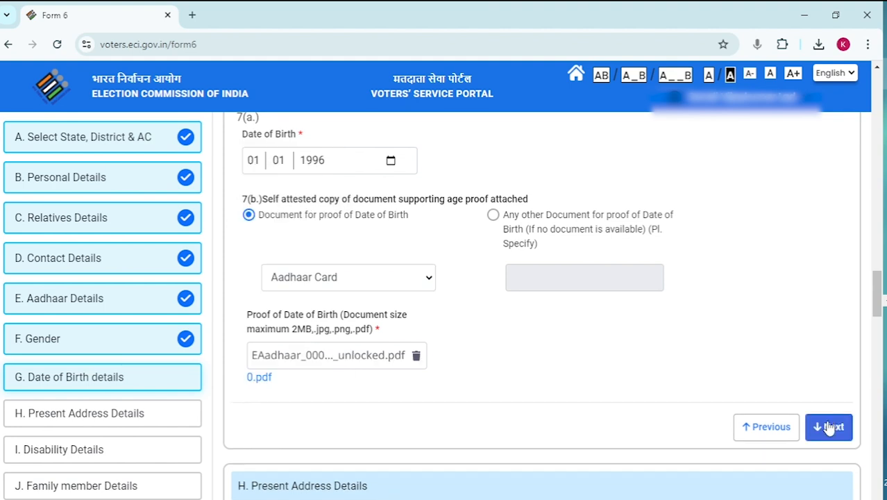
Step: Fill in the present address's house number and post office
click(830, 416)
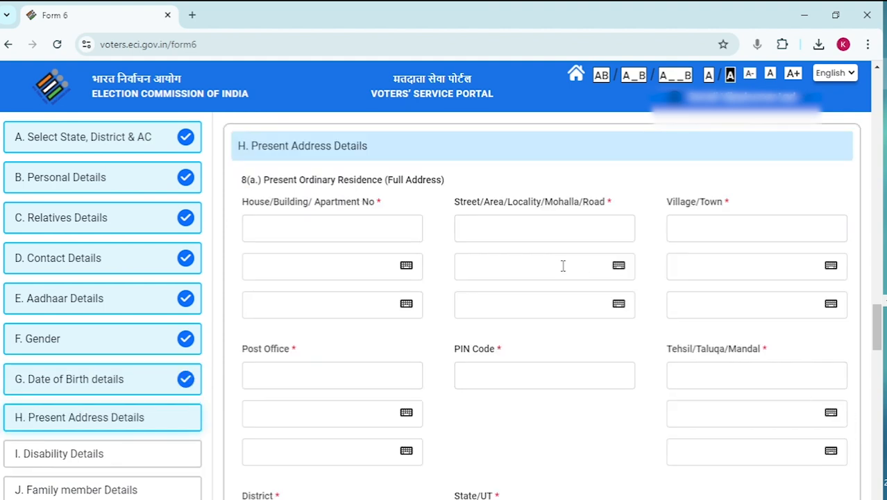
click(356, 225)
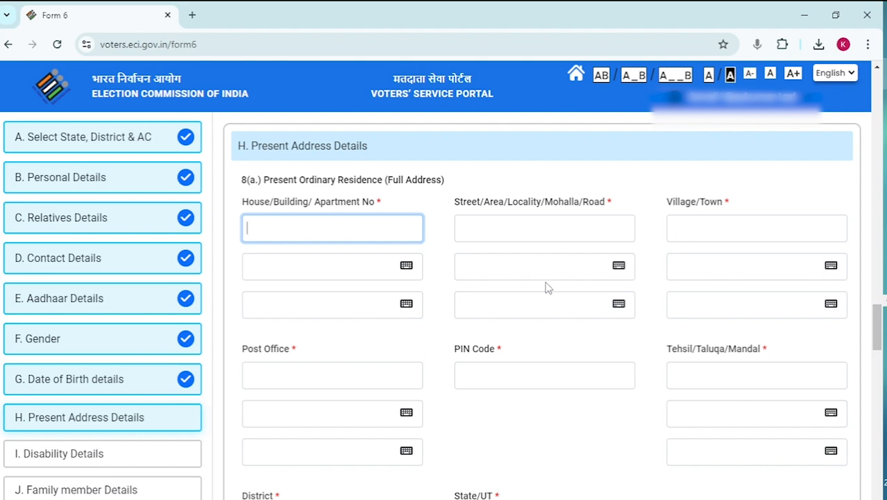
scroll(547, 285, down, 1)
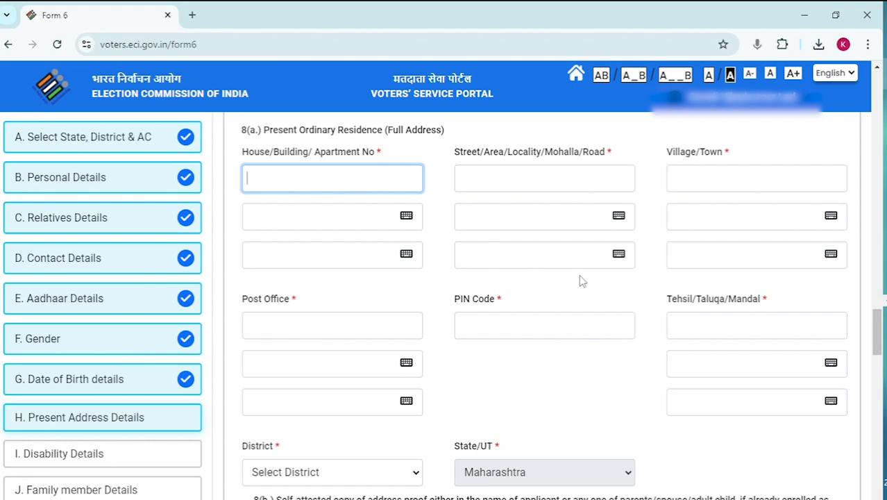
click(310, 323)
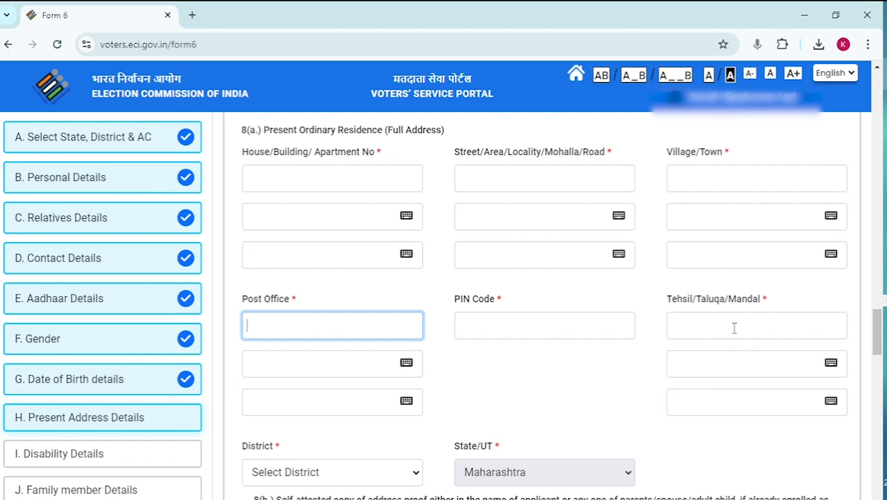
Step: Select the applicant's district under Maharashtra for the present address
scroll(609, 348, down, 1)
click(313, 397)
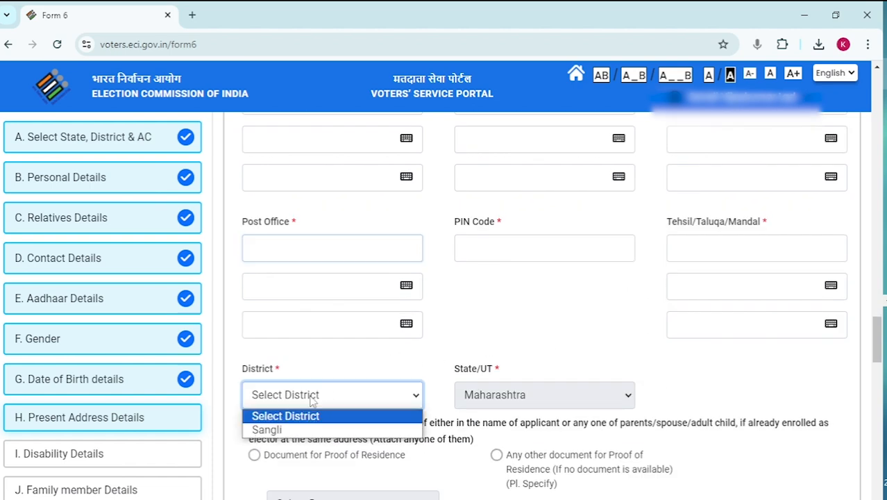
click(313, 397)
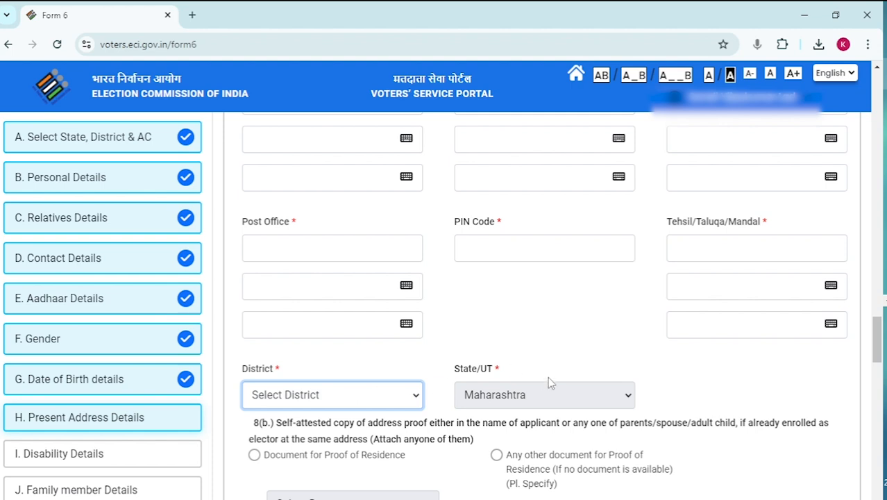
scroll(662, 376, down, 1)
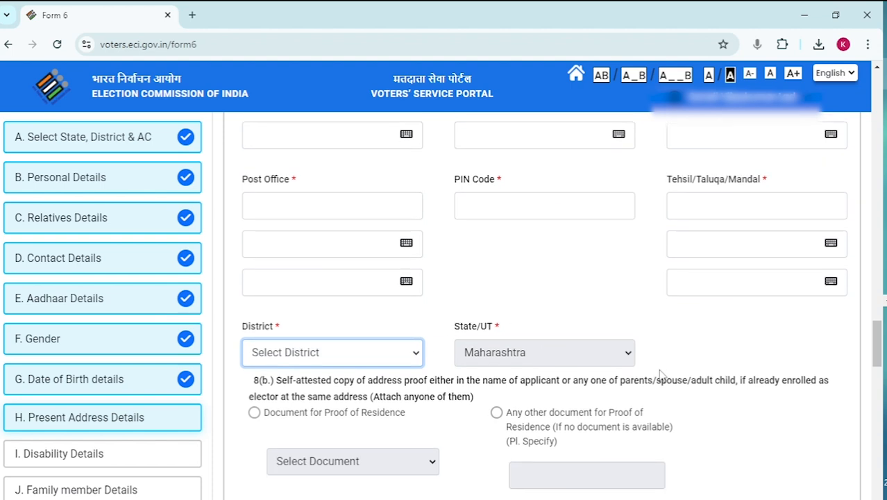
click(547, 355)
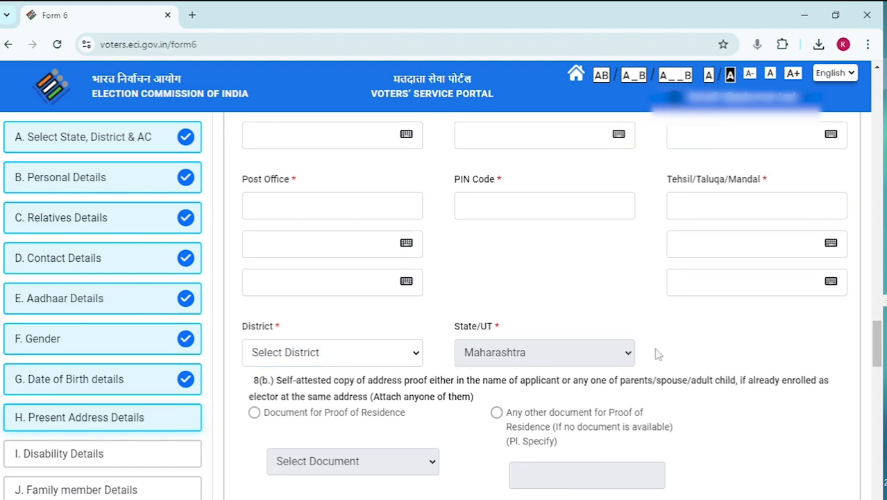
scroll(653, 356, down, 1)
scroll(655, 353, up, 3)
scroll(625, 358, down, 7)
scroll(523, 375, up, 1)
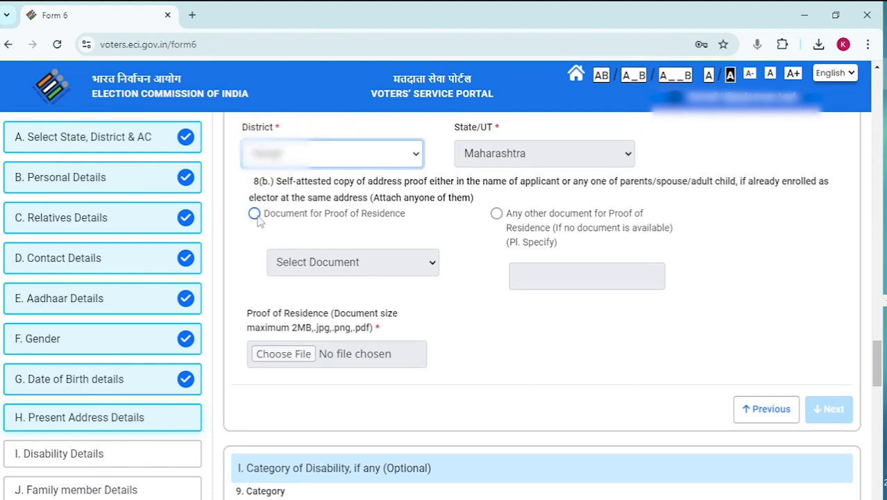
Step: Choose Document for Proof of Residence and select Aadhaar Card
click(255, 214)
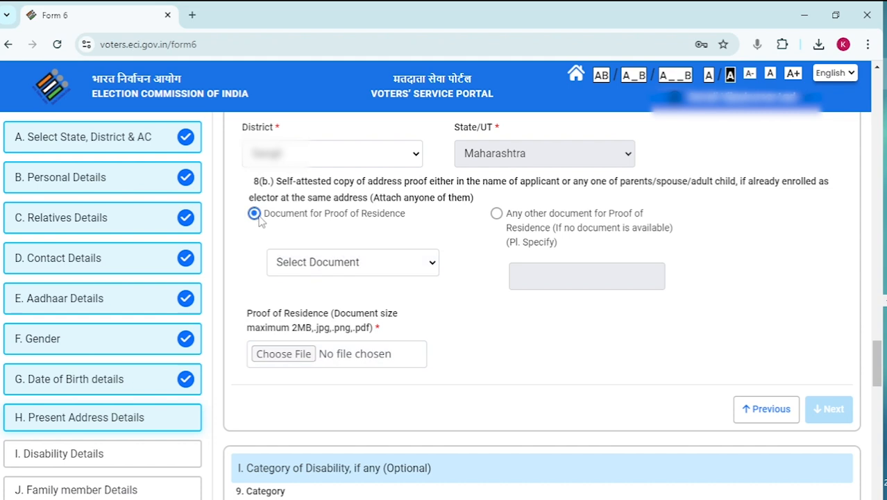
click(336, 269)
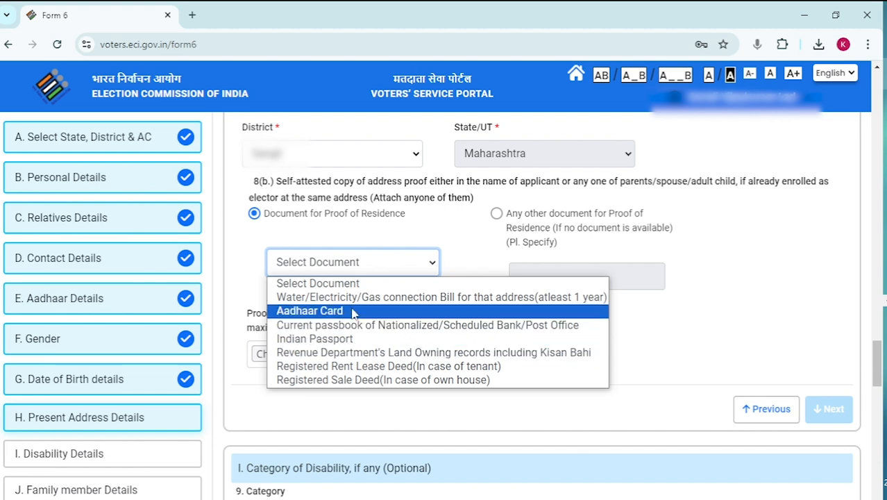
click(353, 314)
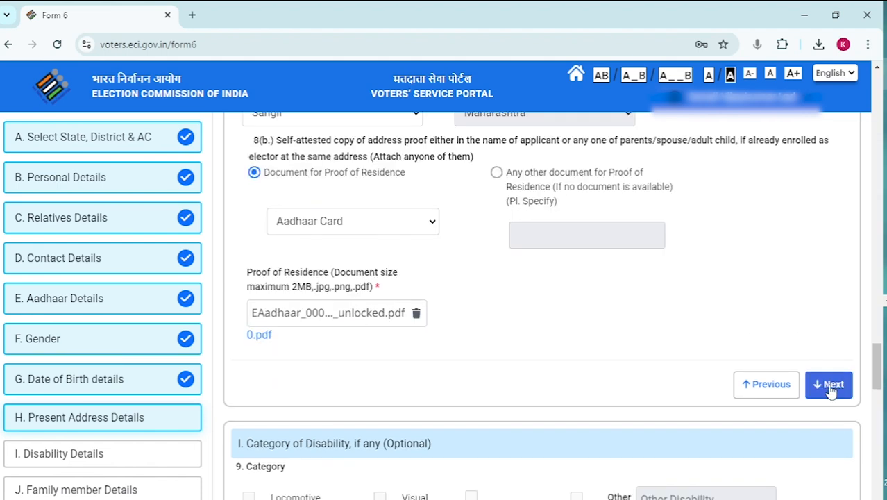
Step: Move on to Disability Details and leave every box, including Locomotive, unticked
click(831, 391)
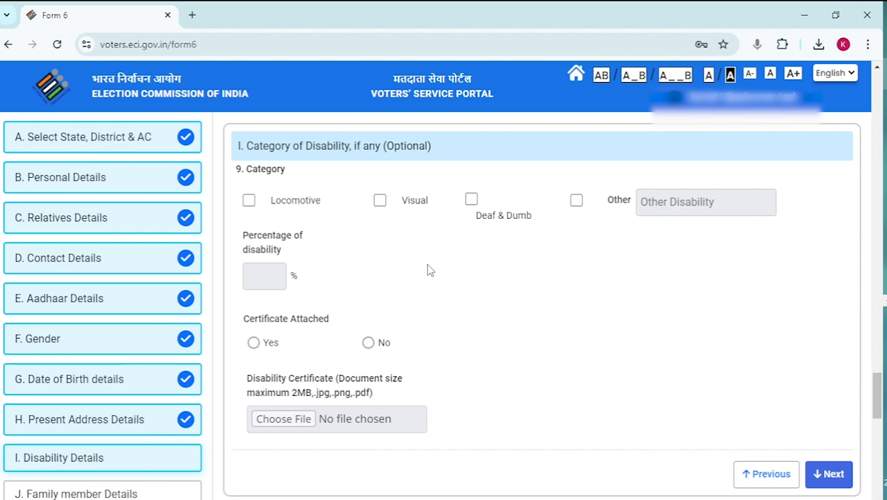
scroll(428, 270, down, 1)
scroll(427, 270, up, 1)
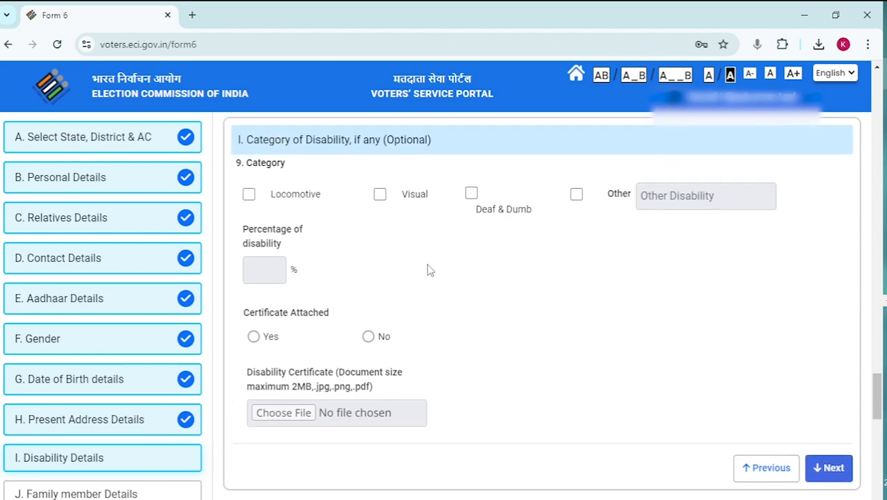
click(249, 195)
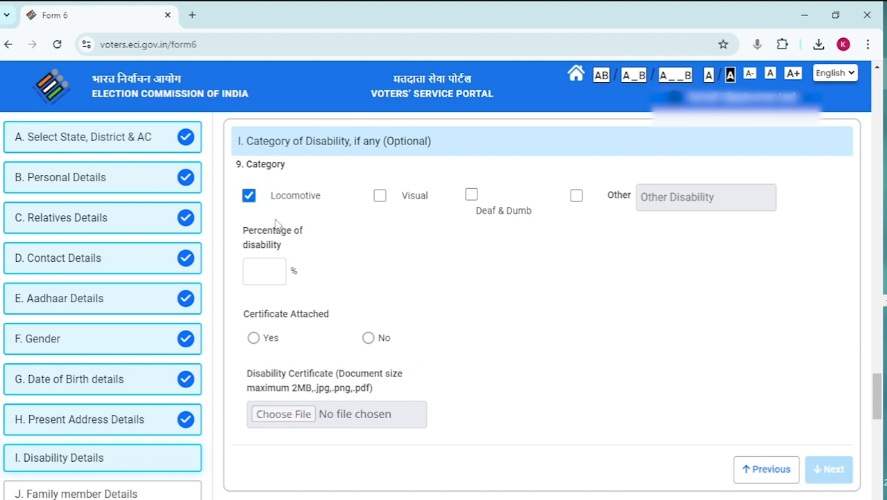
click(248, 195)
scroll(467, 265, down, 1)
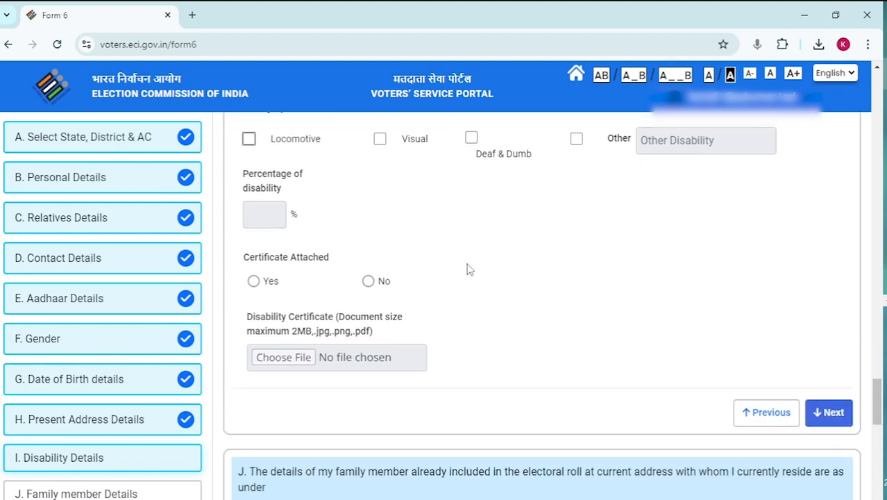
scroll(467, 265, up, 1)
Step: Proceed to Family Member Details, leaving the name and relation fields empty
click(830, 448)
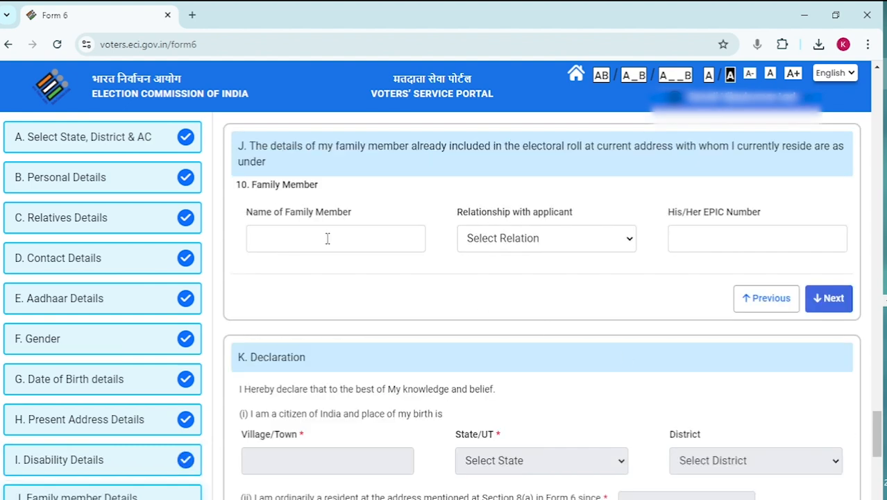
click(335, 238)
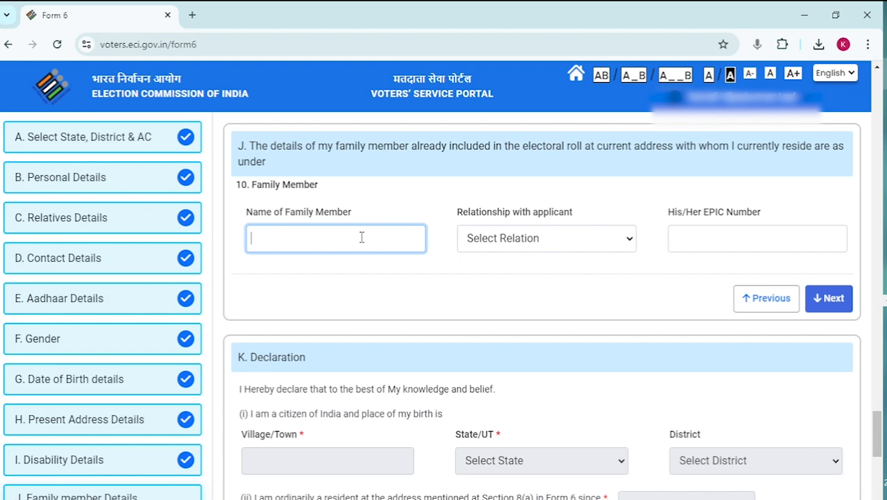
drag(381, 212, 263, 278)
click(519, 241)
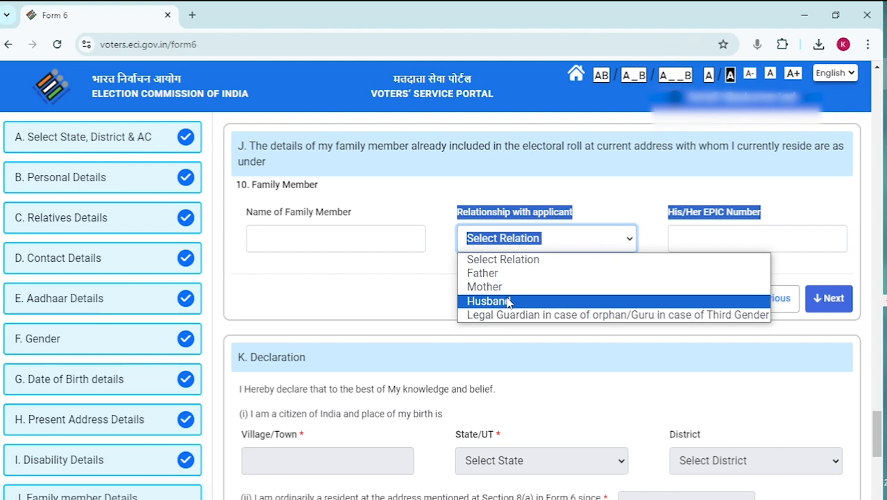
click(625, 238)
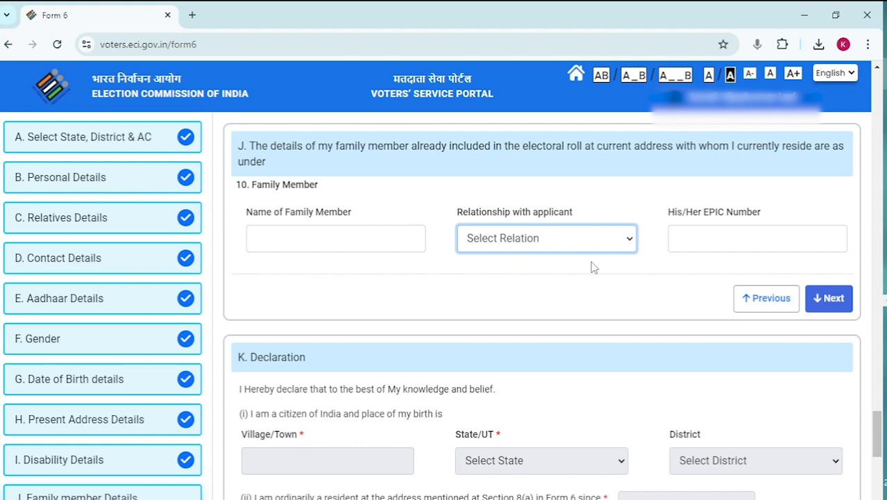
Step: Complete the Declaration with Maharashtra as birth state, a residence-since date, and place 'Jath'
click(831, 298)
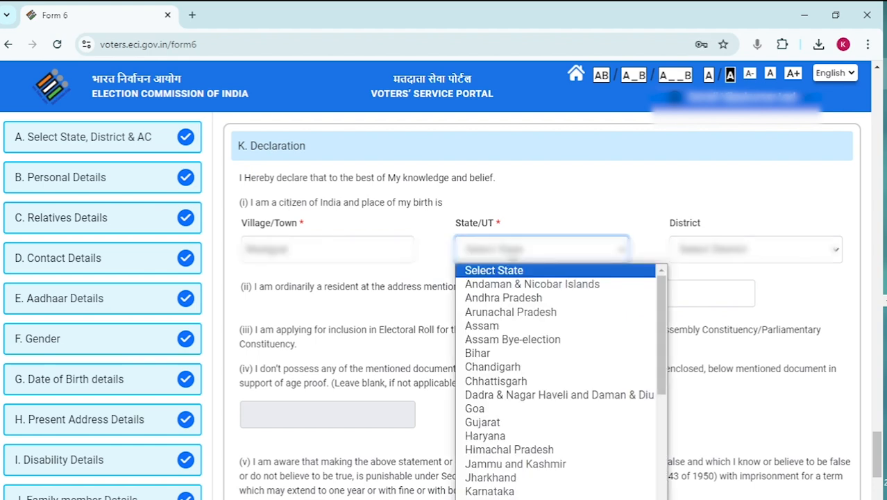
text(mah)
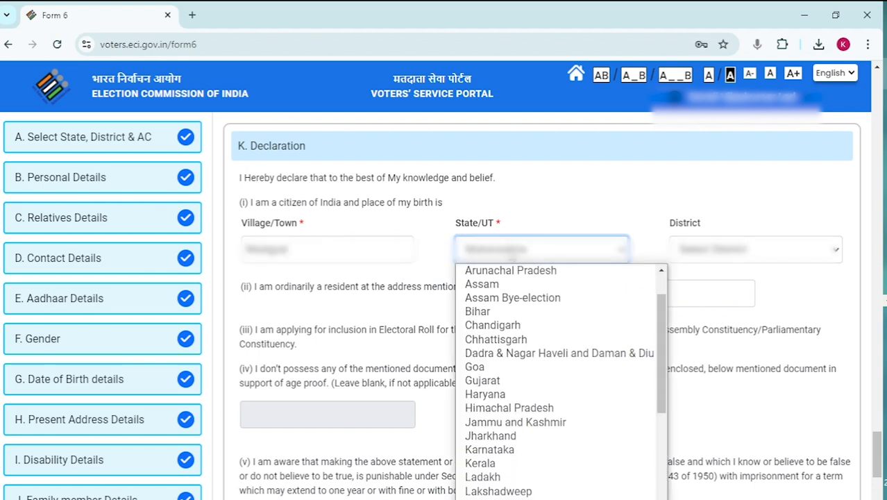
click(719, 250)
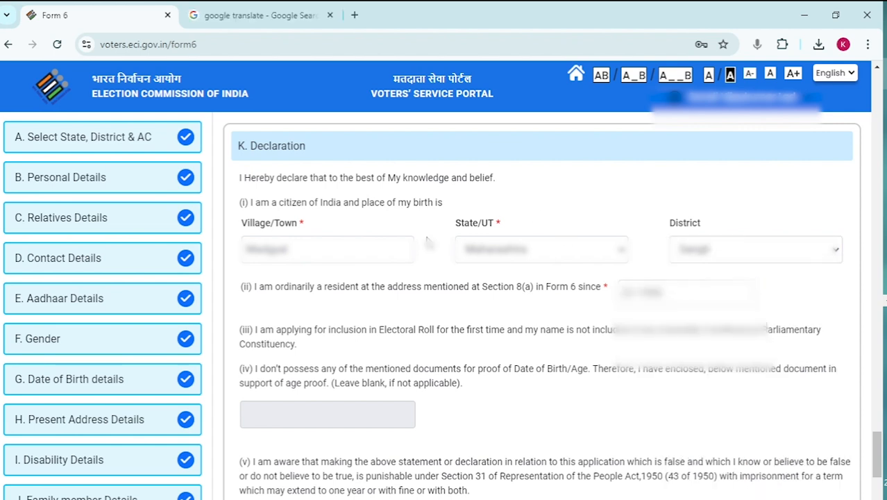
click(688, 294)
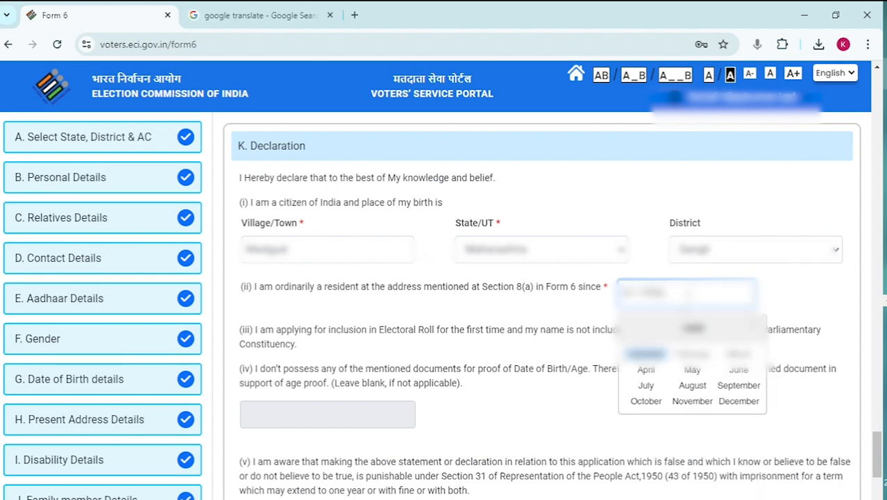
click(783, 308)
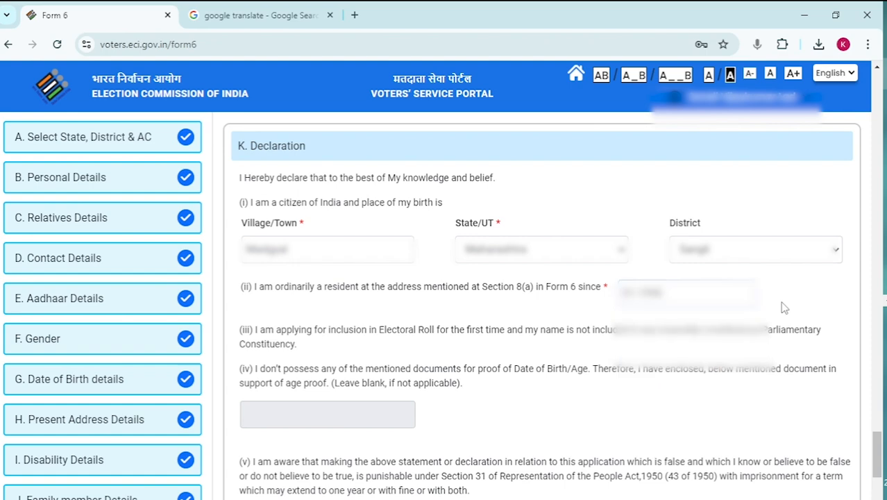
scroll(489, 330, down, 5)
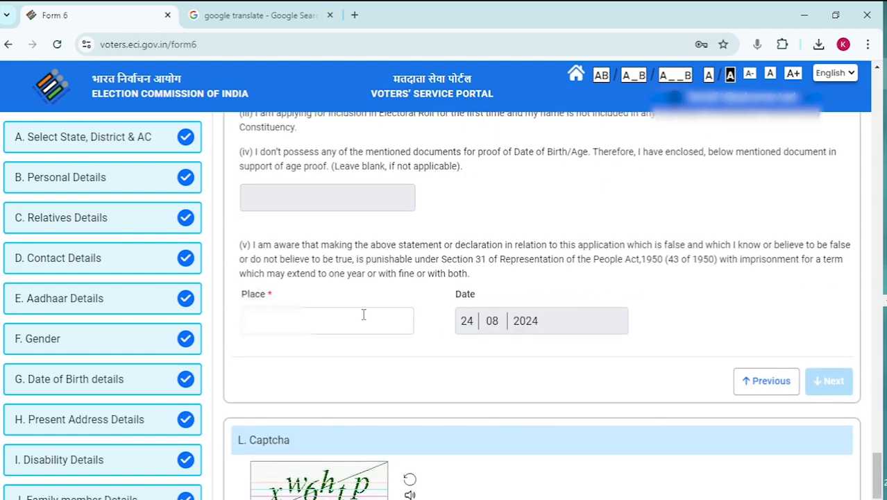
click(359, 317)
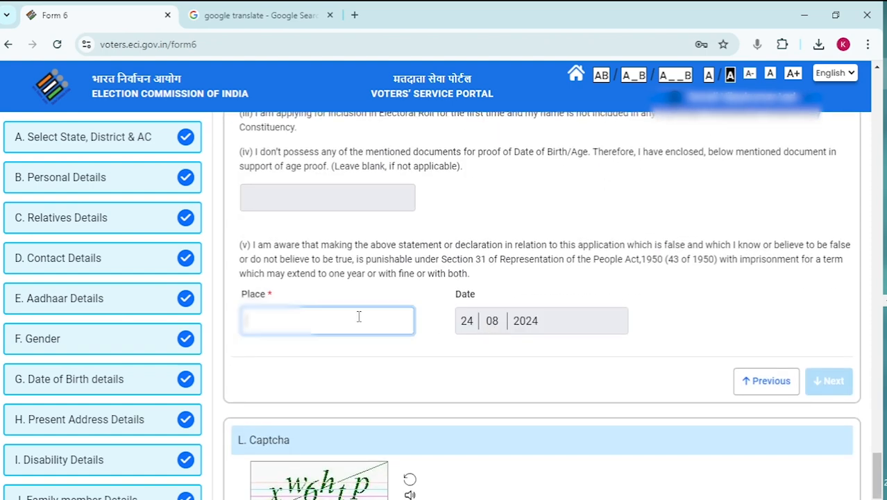
text(Jath)
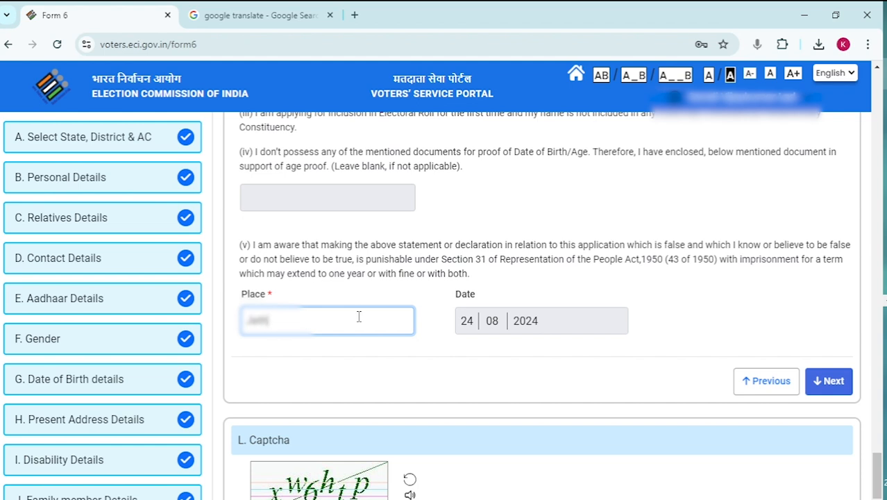
click(834, 384)
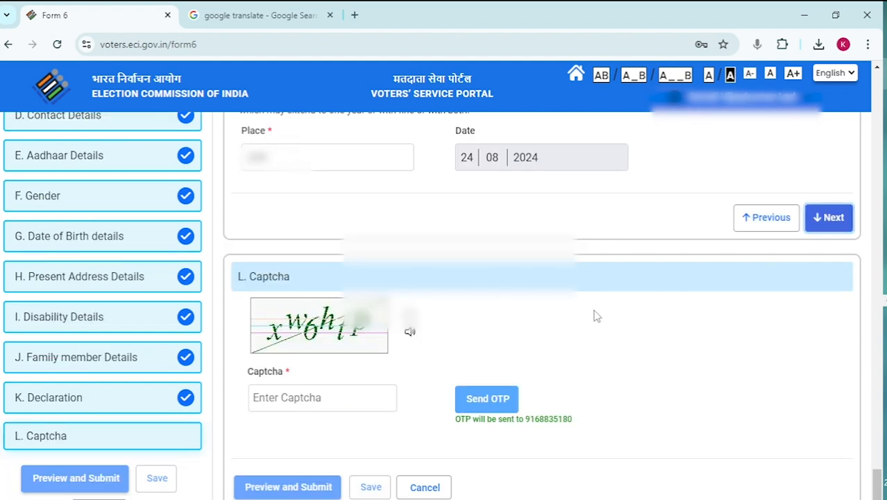
Step: Enter the captcha and the OTP sent to the mobile, then preview the Form 6 application
click(297, 399)
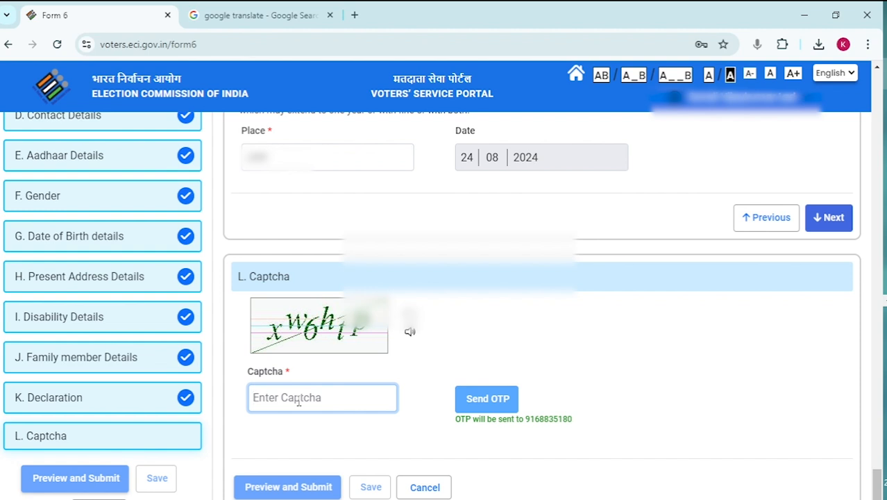
text(xw6htp)
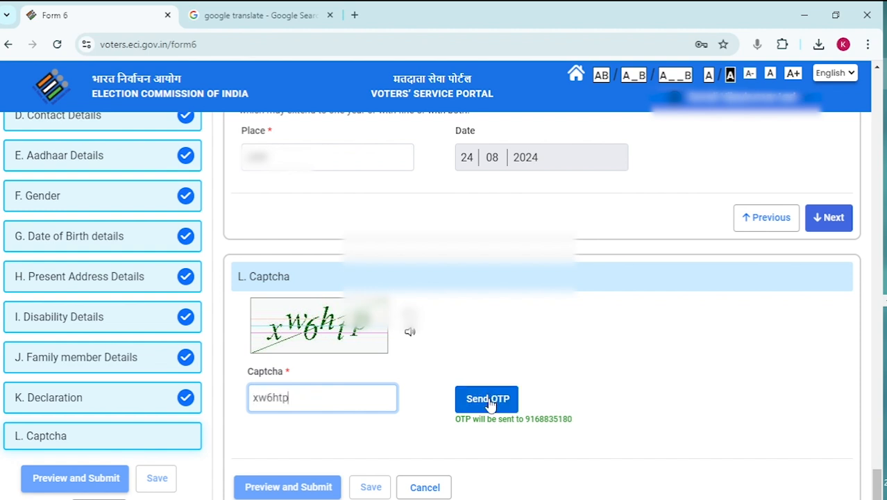
click(489, 402)
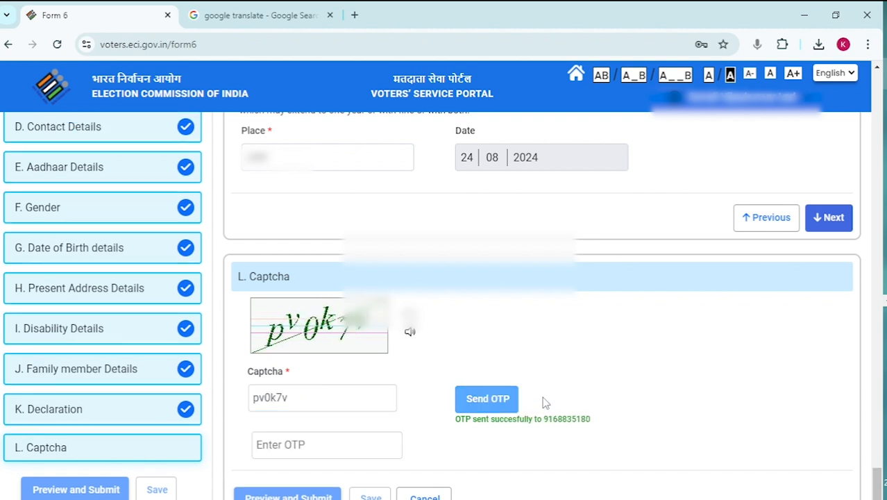
click(279, 448)
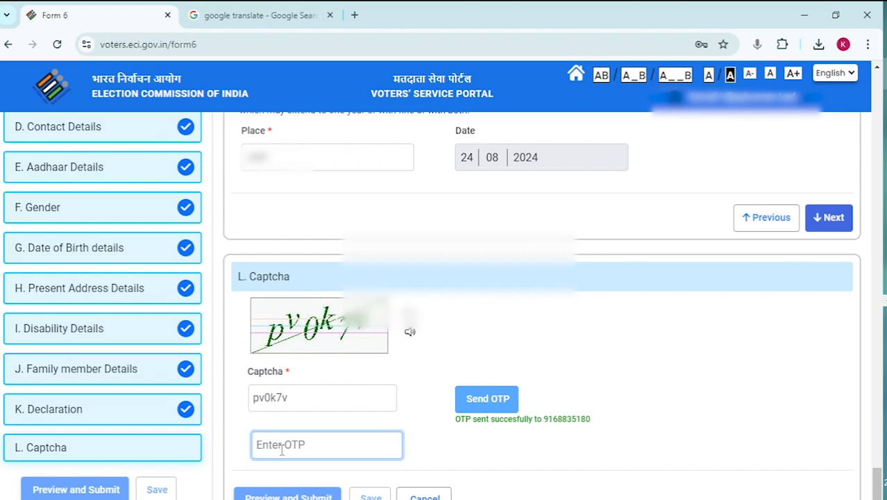
key(ctrl+v)
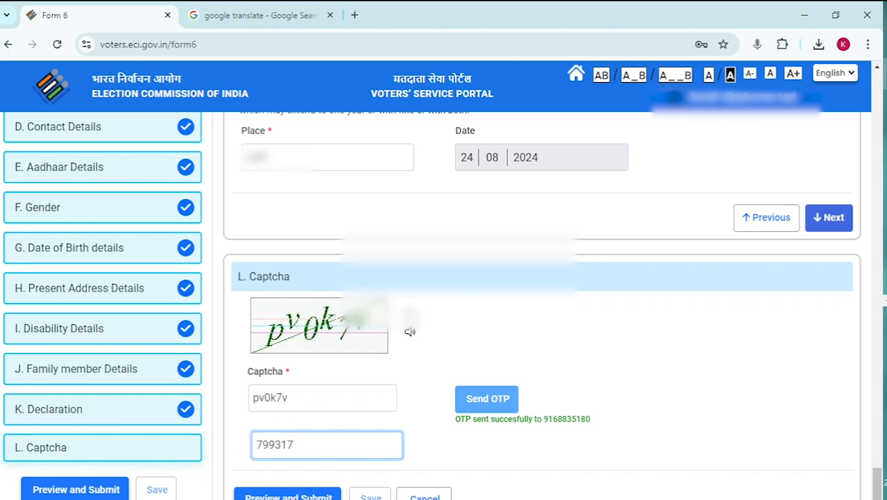
click(317, 496)
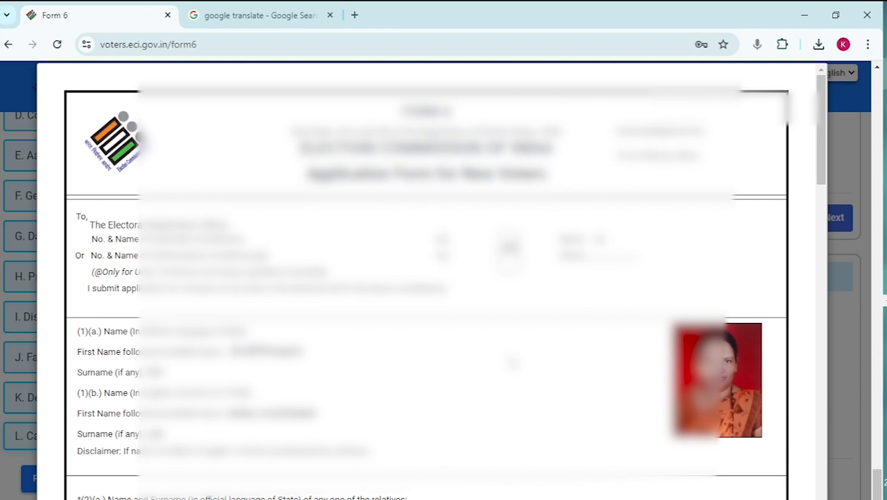
Step: Scroll through the Form 6 preview, then submit it and confirm with YES
scroll(426, 278, down, 2)
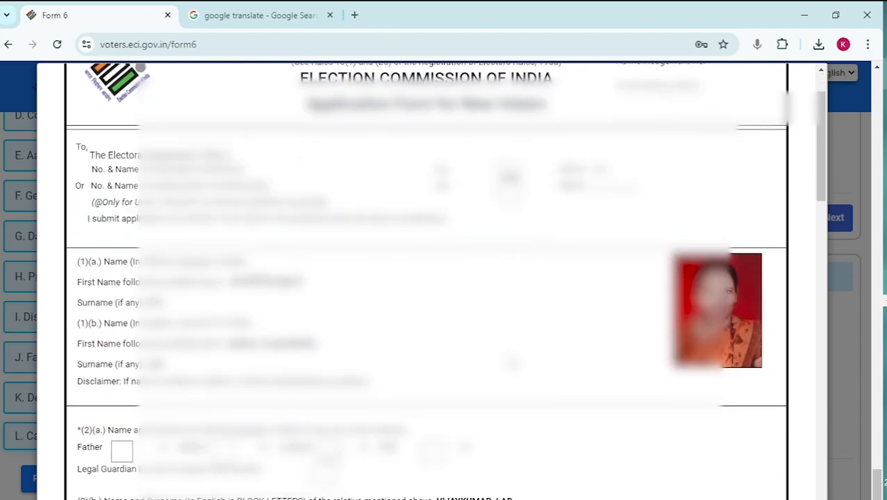
scroll(427, 278, down, 1)
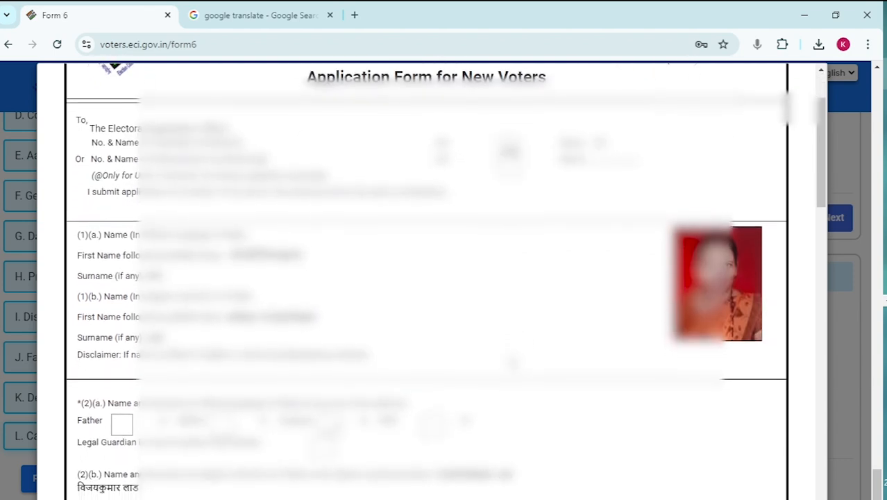
scroll(426, 278, down, 4)
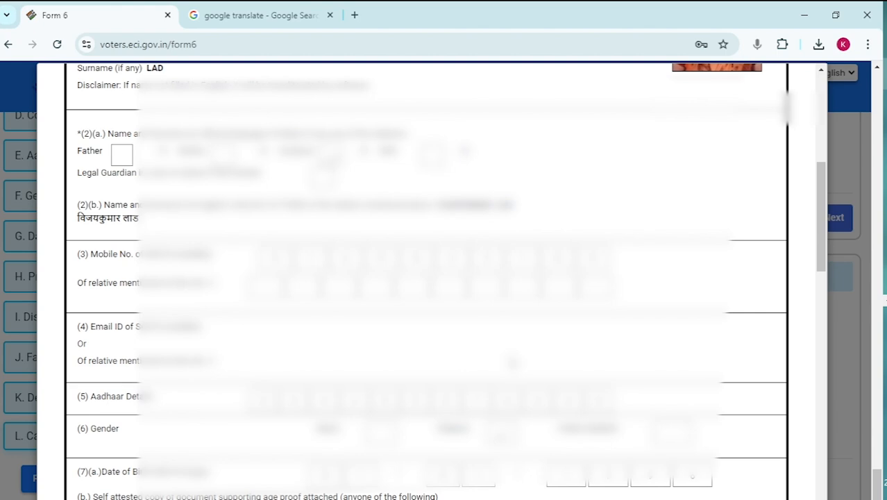
scroll(511, 362, down, 2)
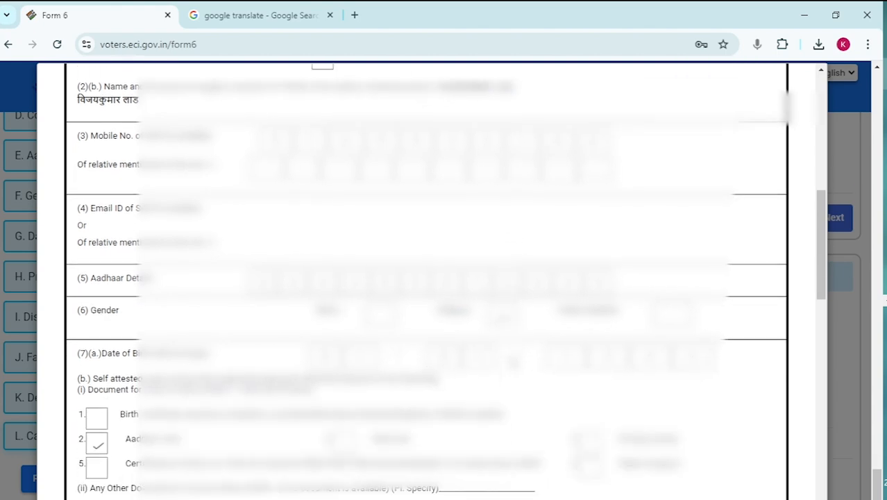
scroll(512, 361, down, 3)
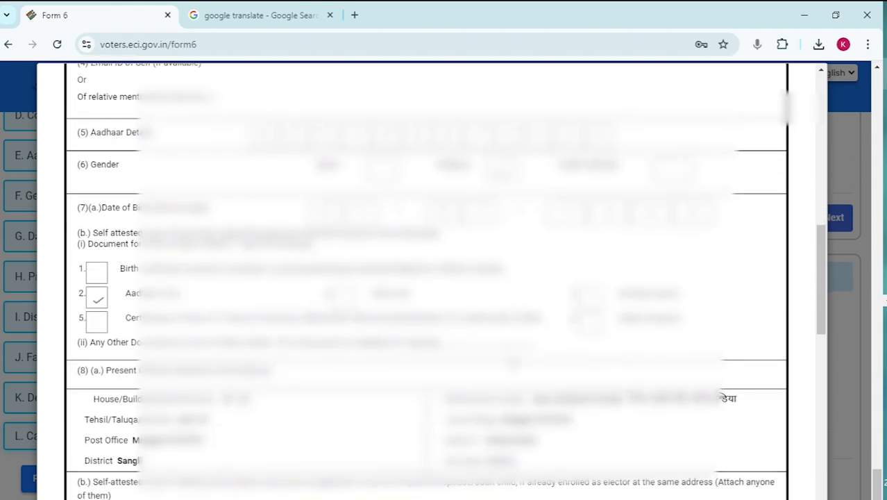
scroll(512, 361, down, 10)
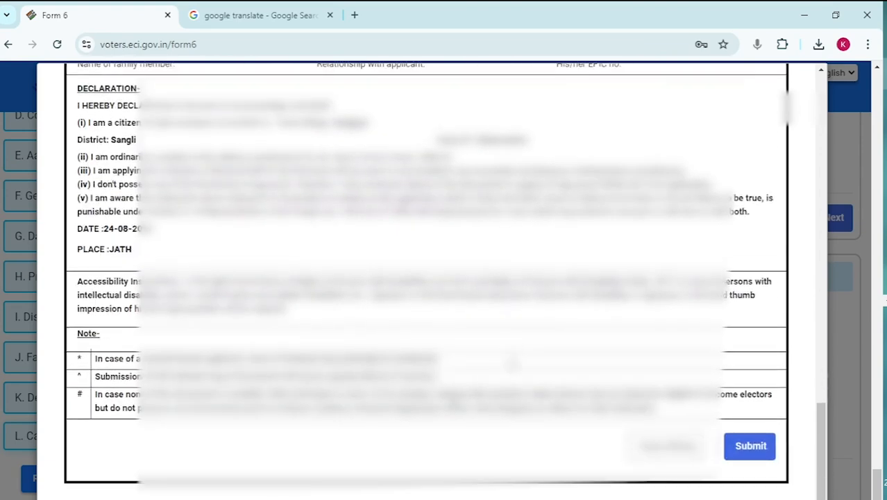
click(752, 448)
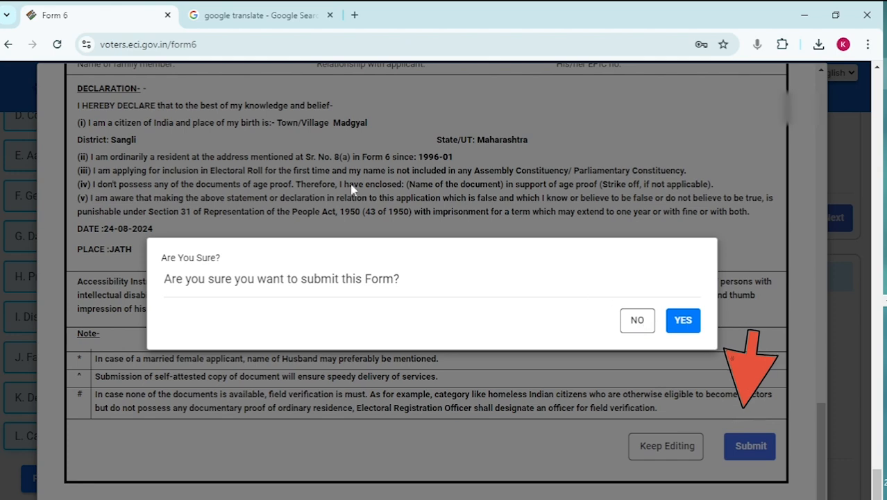
click(685, 322)
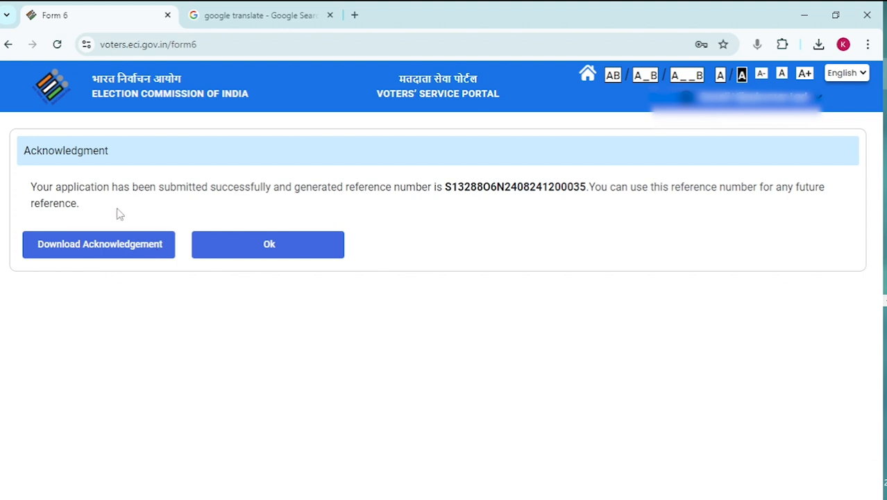
Step: Download the acknowledgment PDF, copy the application reference number, and close with Ok
click(109, 252)
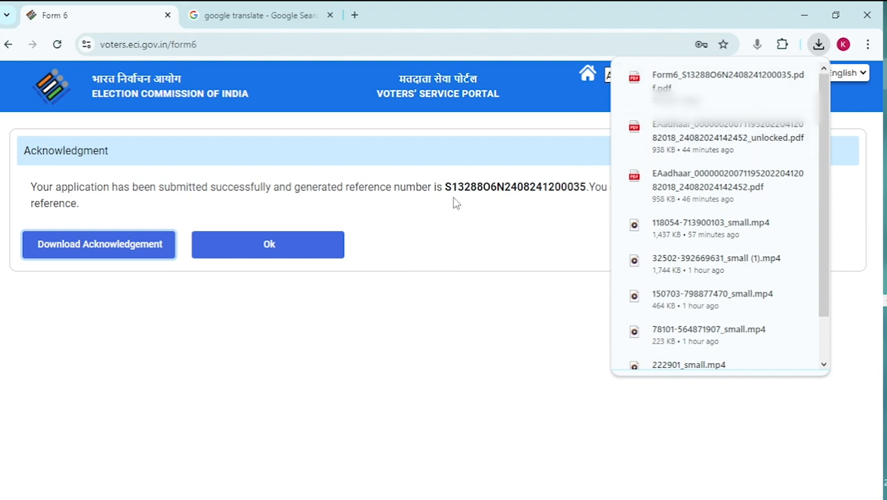
drag(445, 187, 587, 195)
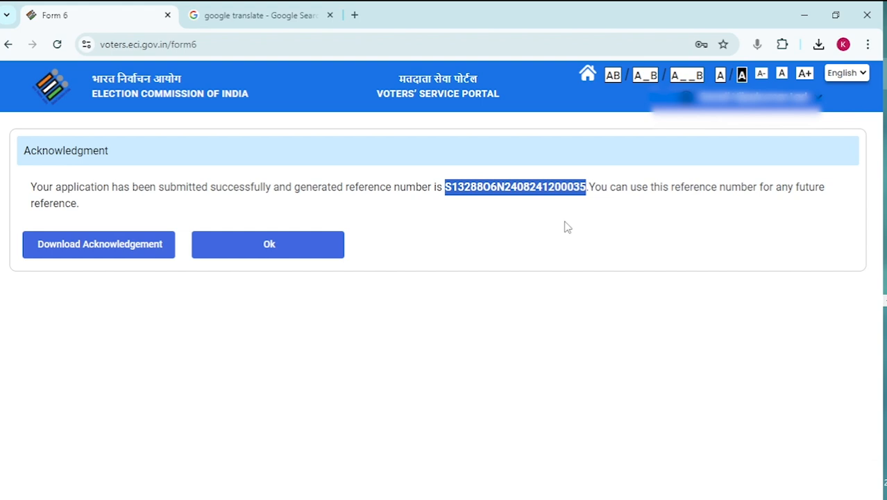
click(288, 248)
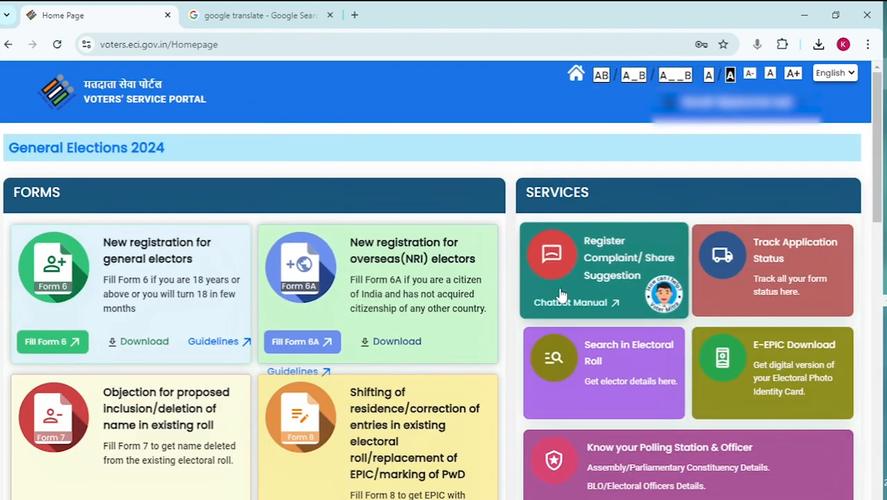
Step: Open Track Application Status from the SERVICES cards on the homepage
scroll(560, 293, down, 2)
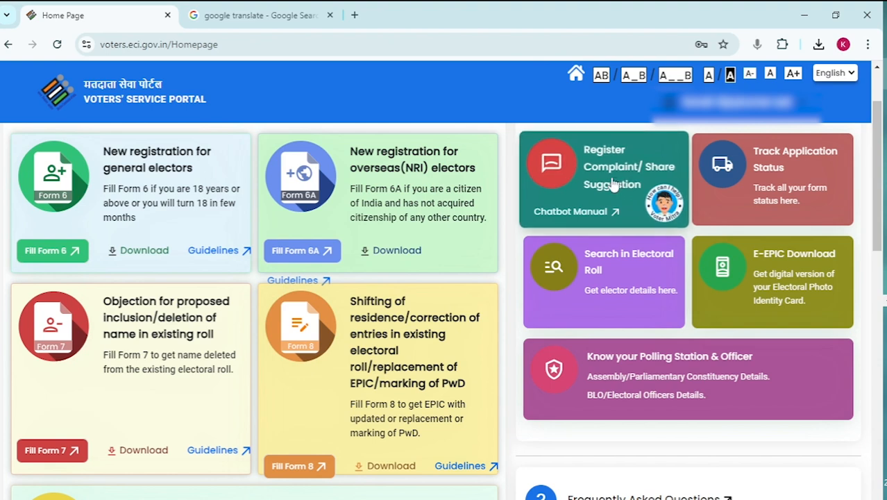
scroll(666, 200, up, 2)
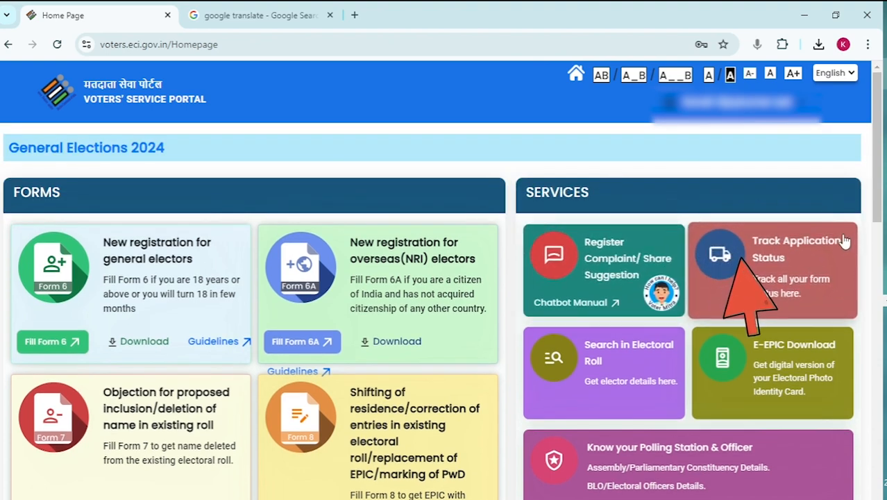
click(778, 276)
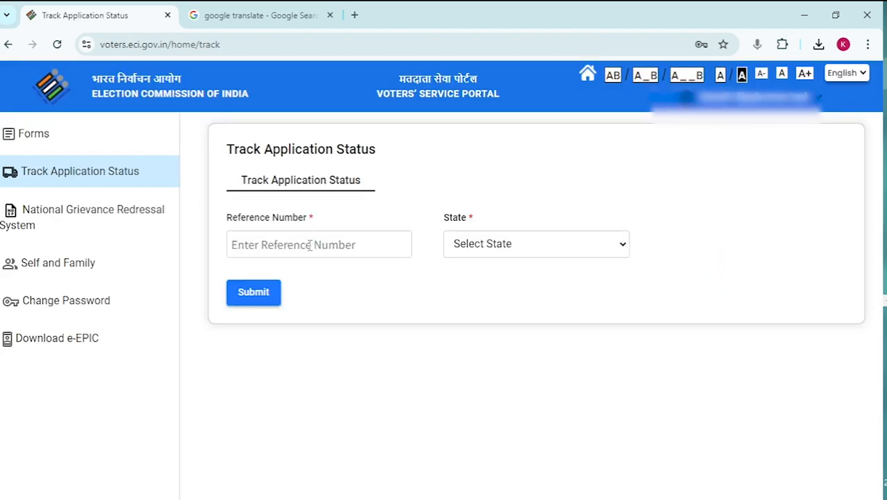
Step: Look up the pasted reference number with state Maharashtra, showing status SUBMITTED
click(310, 245)
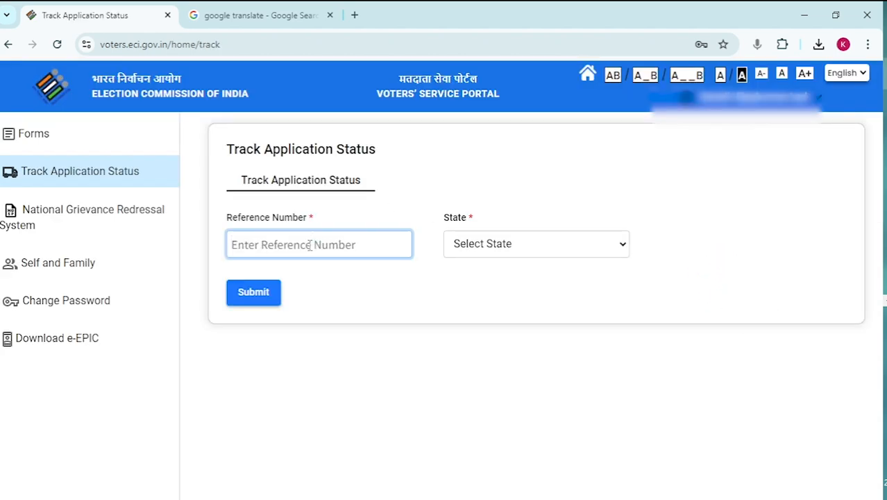
key(ctrl+v)
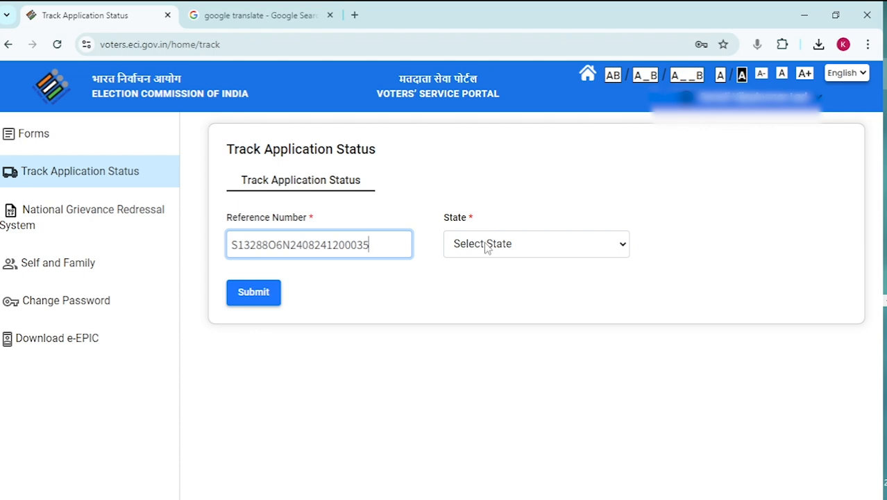
click(486, 244)
key(m)
key(m)
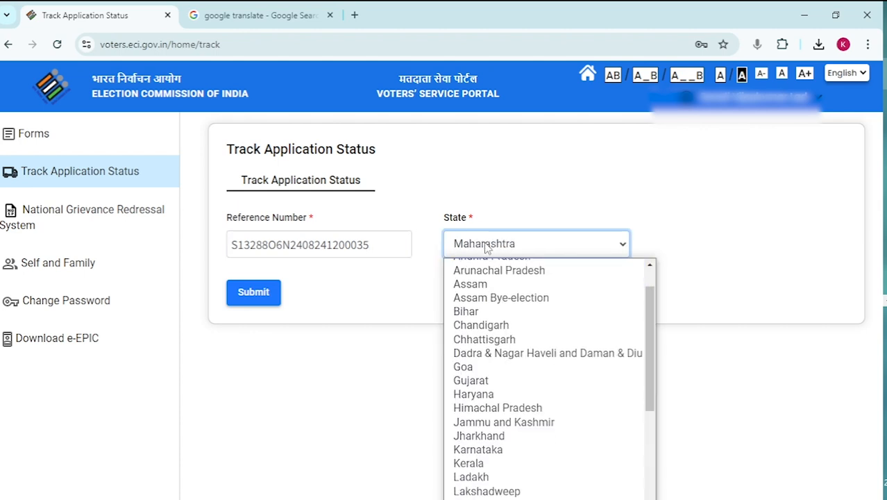
click(486, 245)
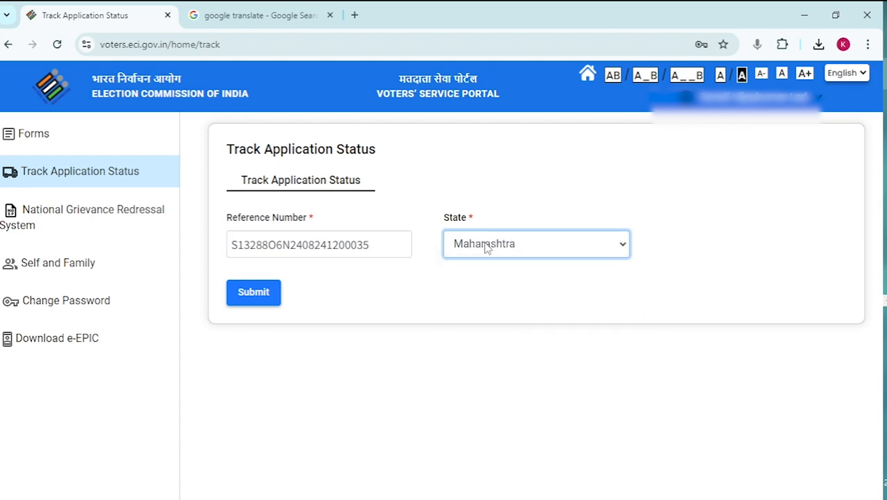
click(264, 301)
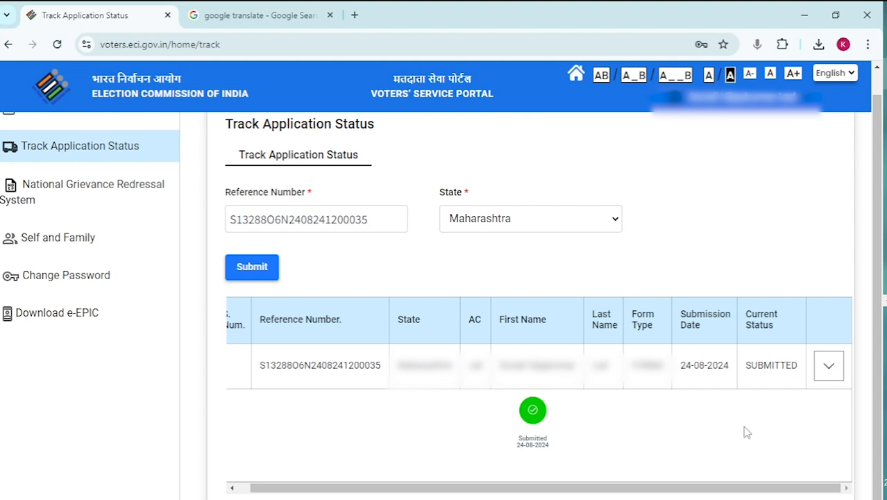
scroll(746, 432, down, 1)
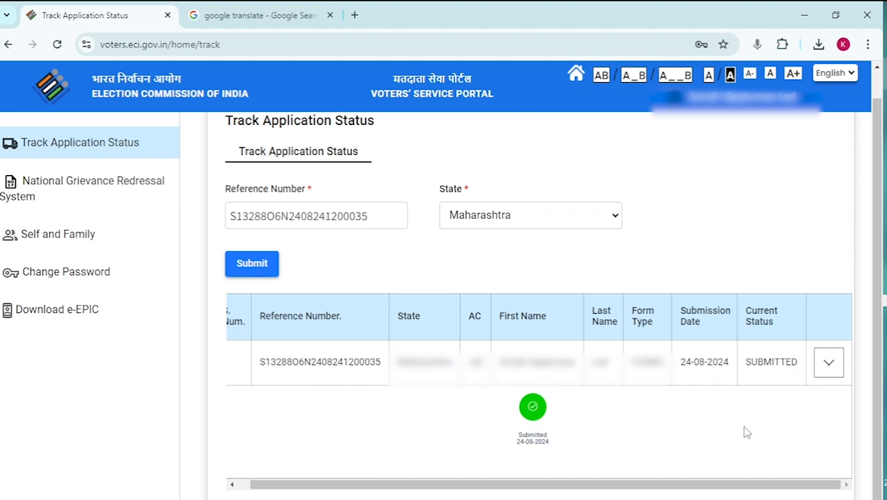